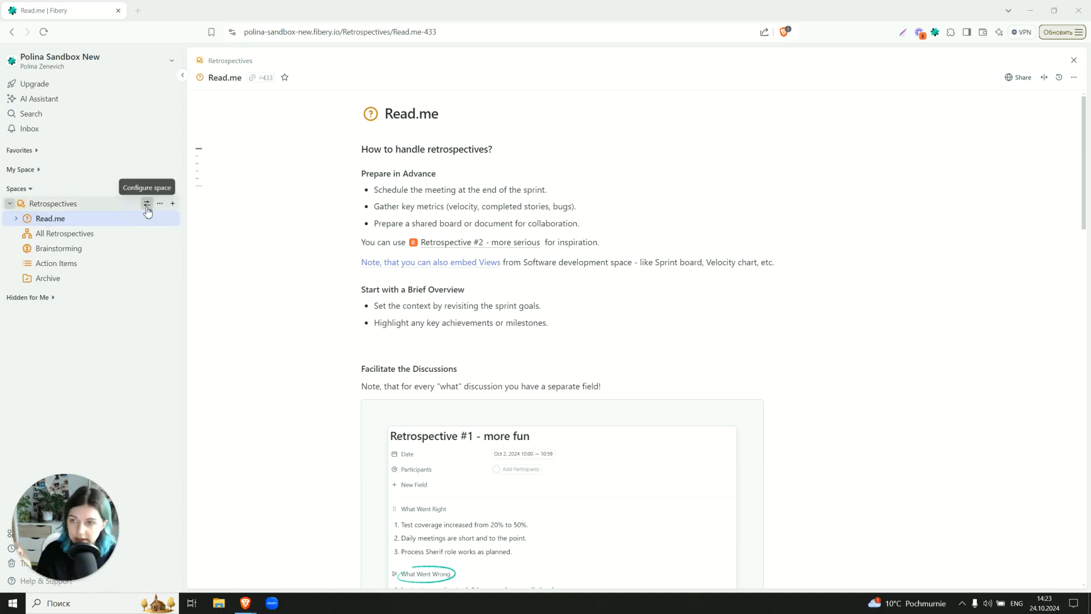
- Examine the Retrospective and Action Item databases in the Retrospectives space configuration, and return to the workspace
click(147, 204)
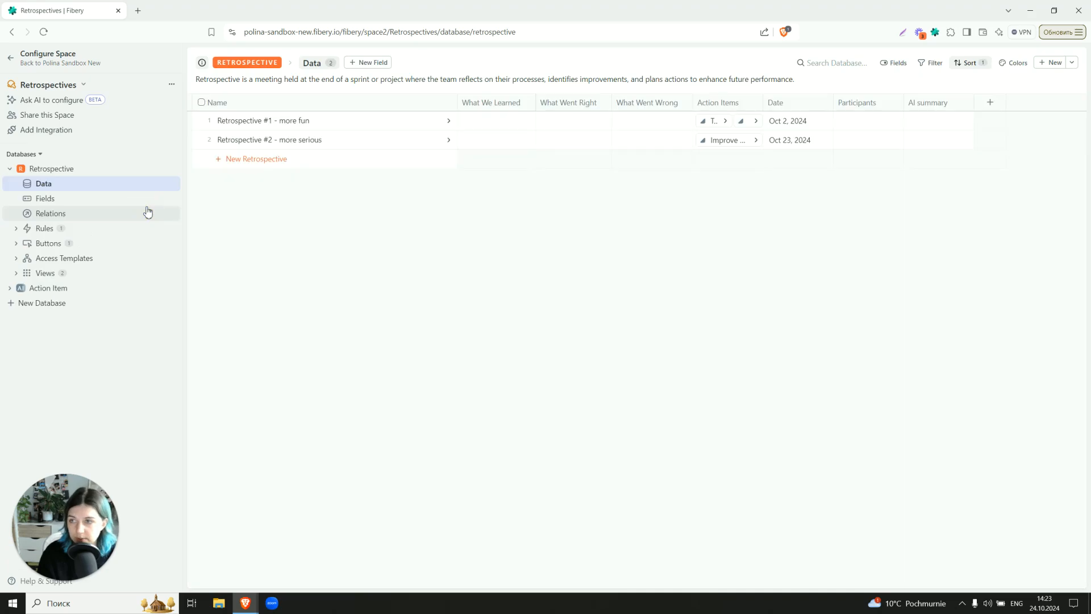
click(9, 168)
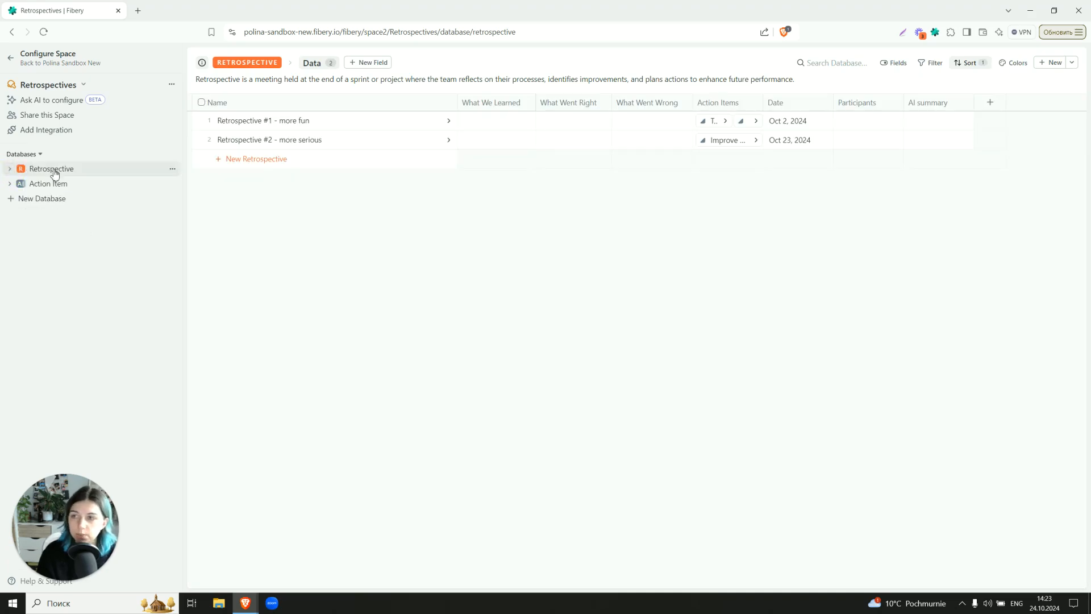
click(85, 184)
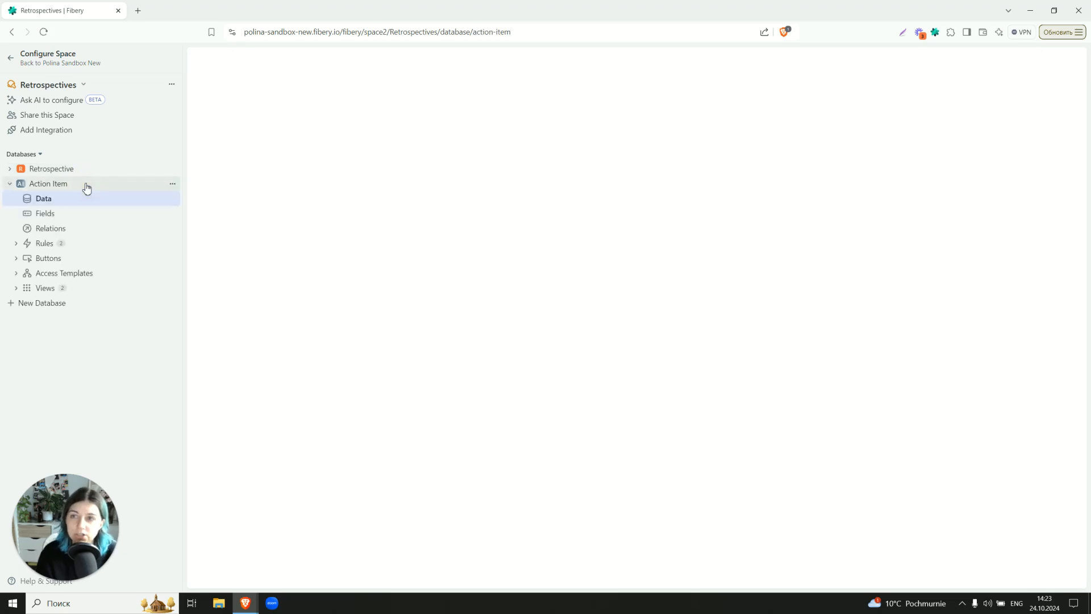
click(10, 183)
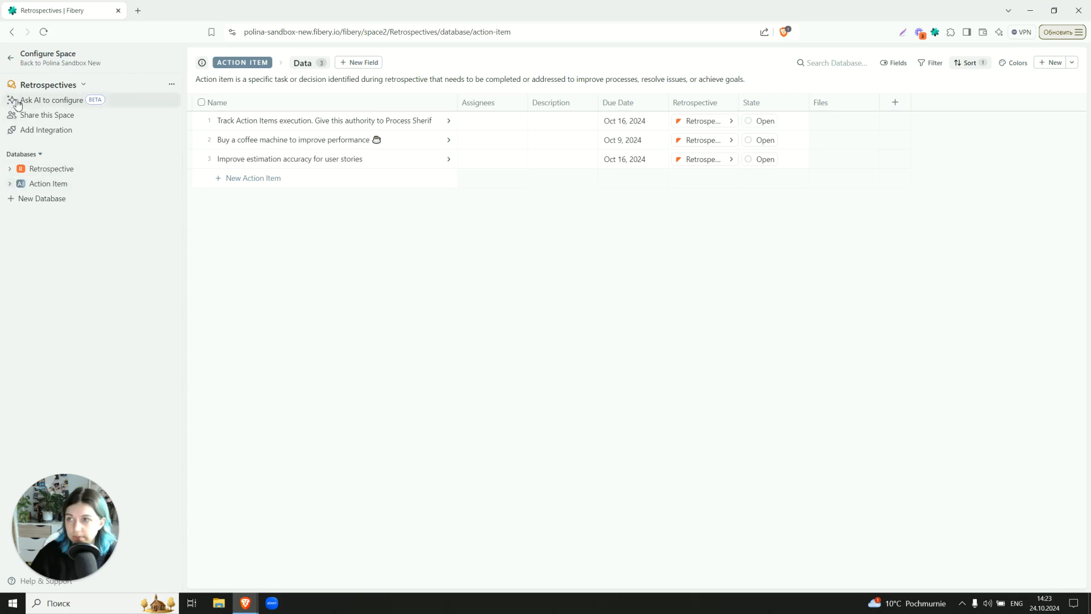
click(10, 59)
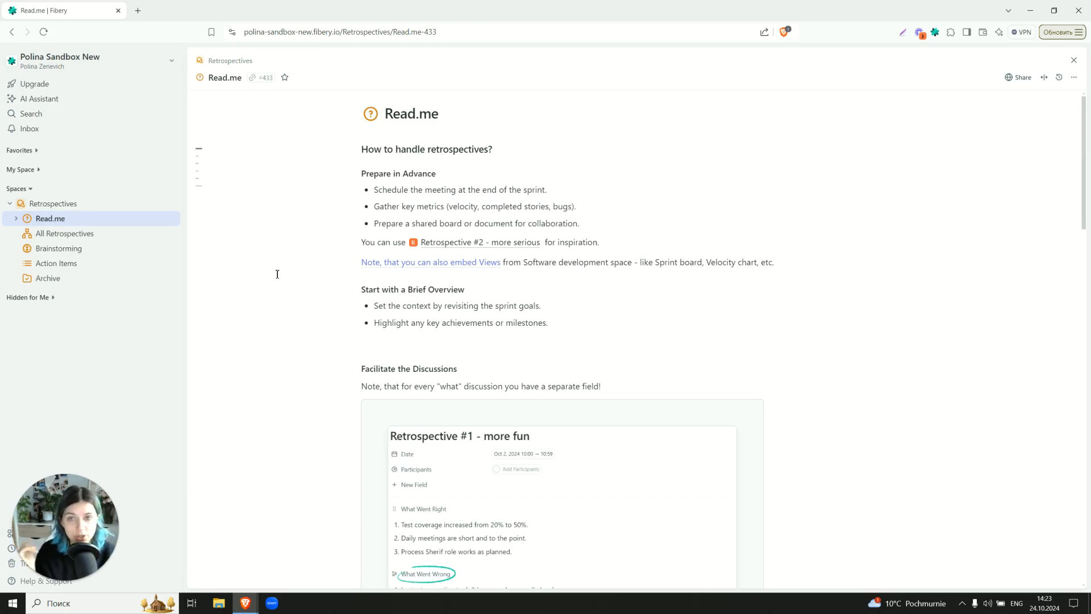
- Read through the Read.me guide on handling retrospectives, from discussion fields to brainstorming and creating entities from text
scroll(290, 238, down, 3)
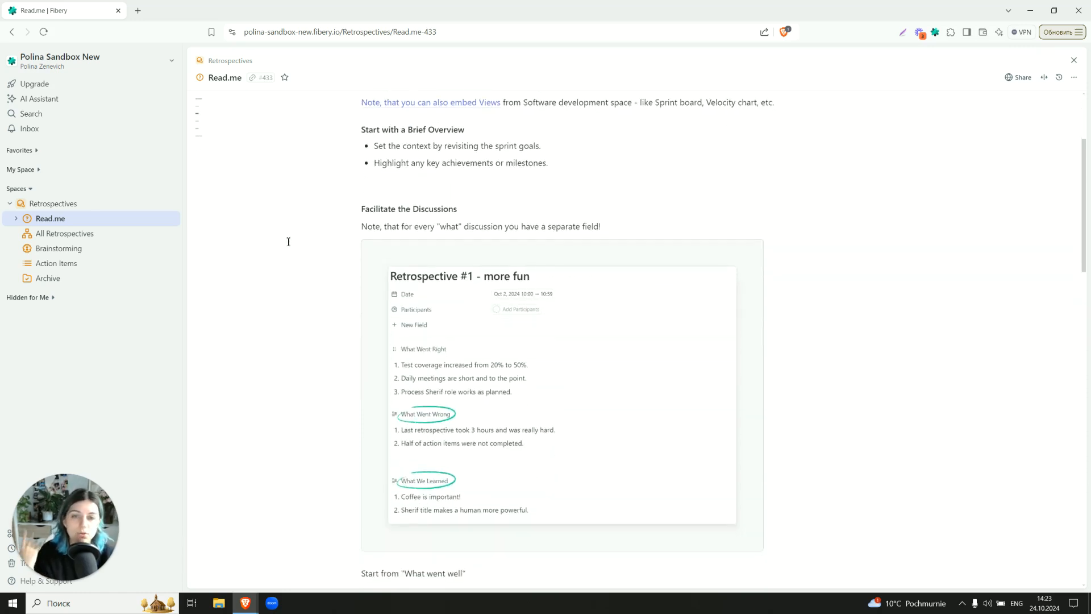
scroll(288, 241, down, 3)
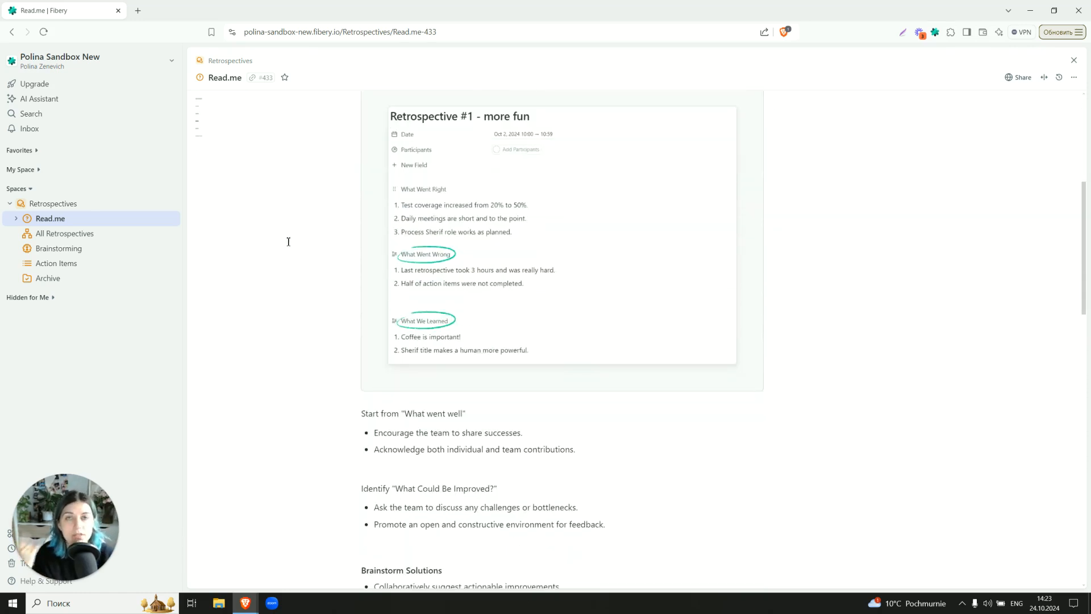
scroll(288, 241, down, 4)
scroll(288, 242, down, 6)
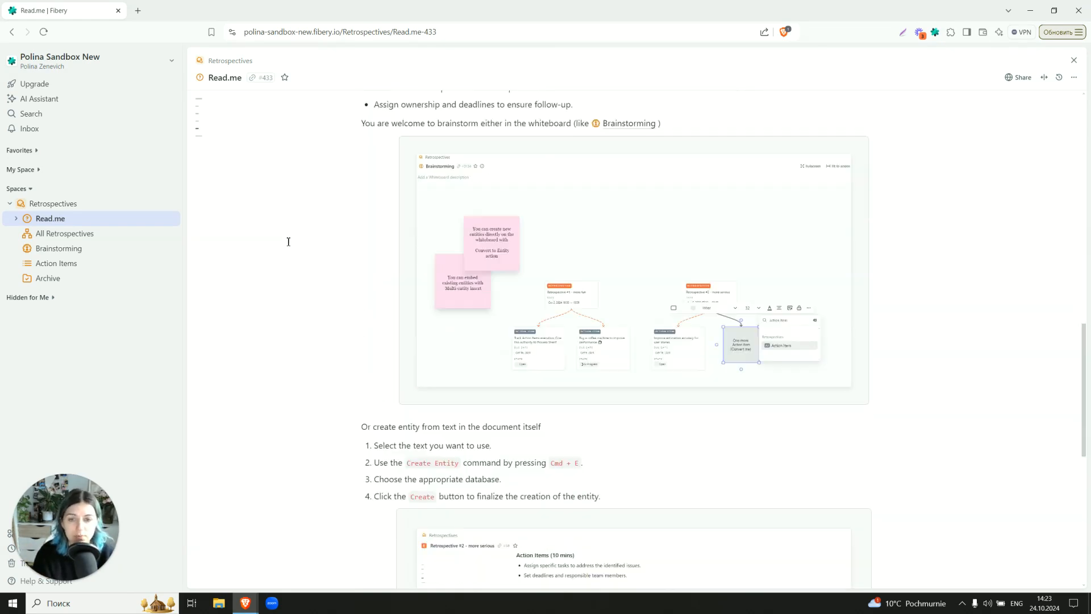
scroll(289, 242, up, 16)
- Open Retrospective #1 - more fun from All Retrospectives and inspect its participant choices and available new field types
click(126, 236)
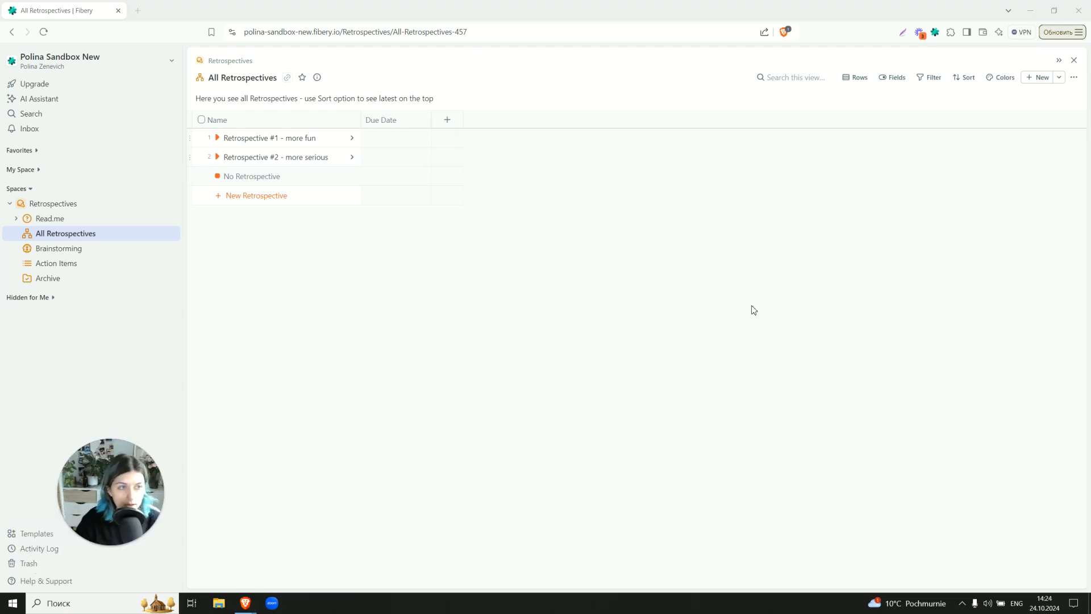
click(352, 137)
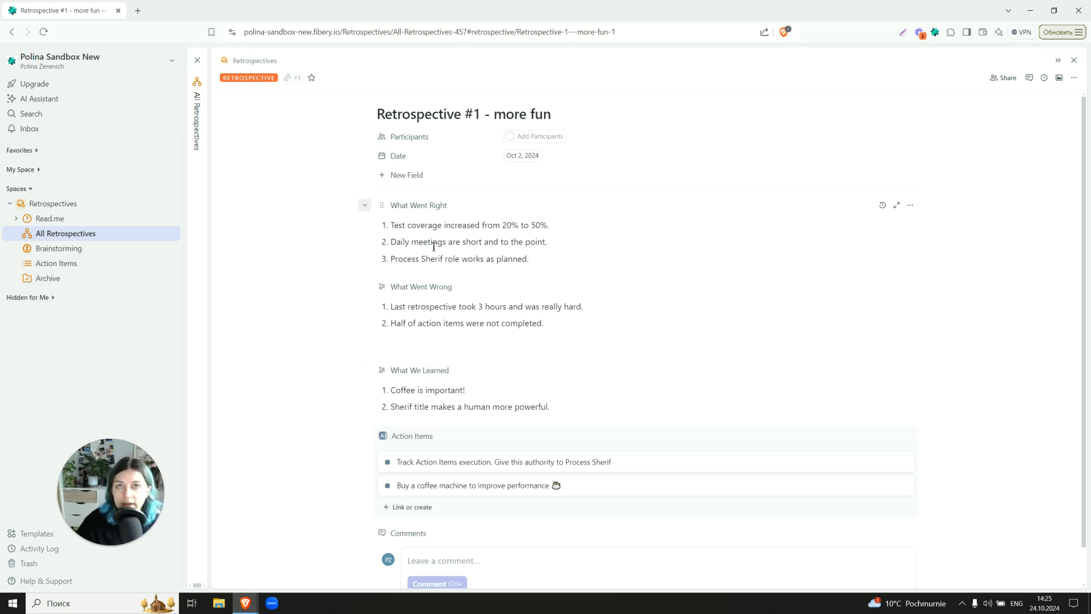
click(514, 138)
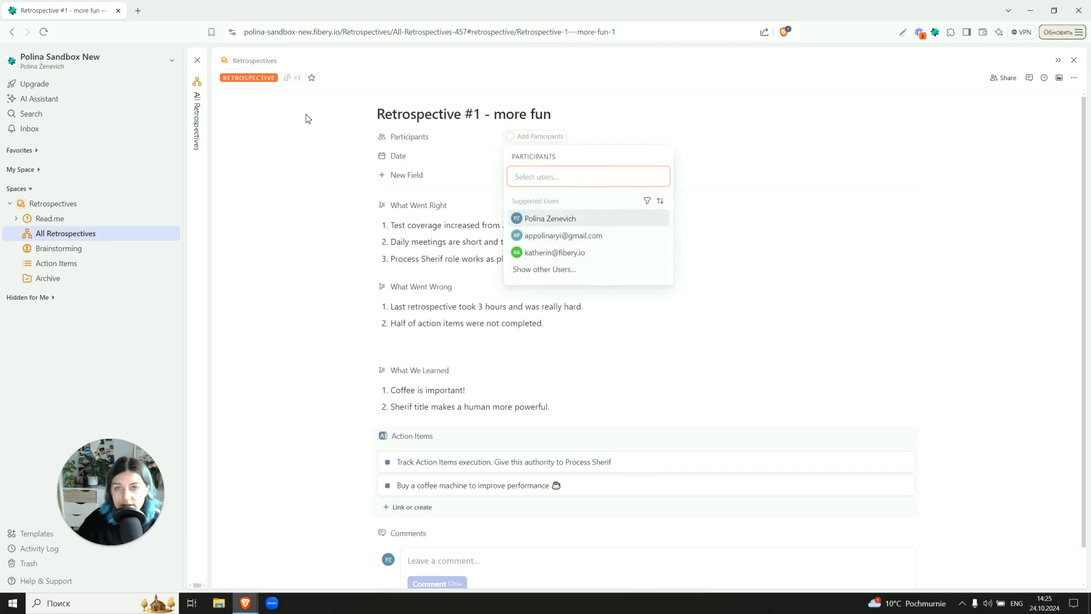
click(294, 146)
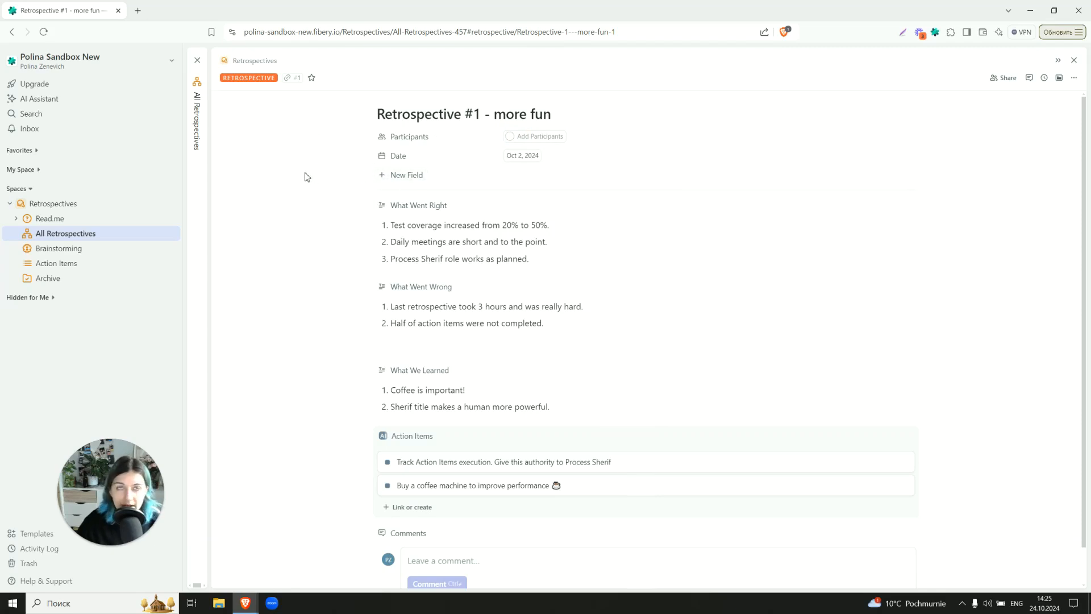
click(408, 176)
scroll(399, 370, down, 1)
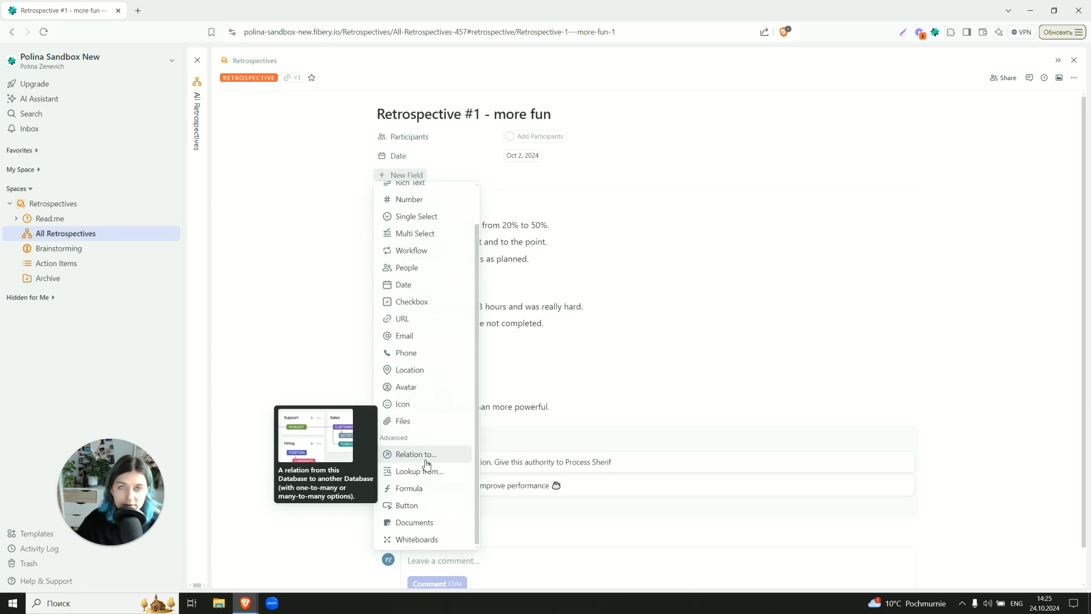
click(317, 357)
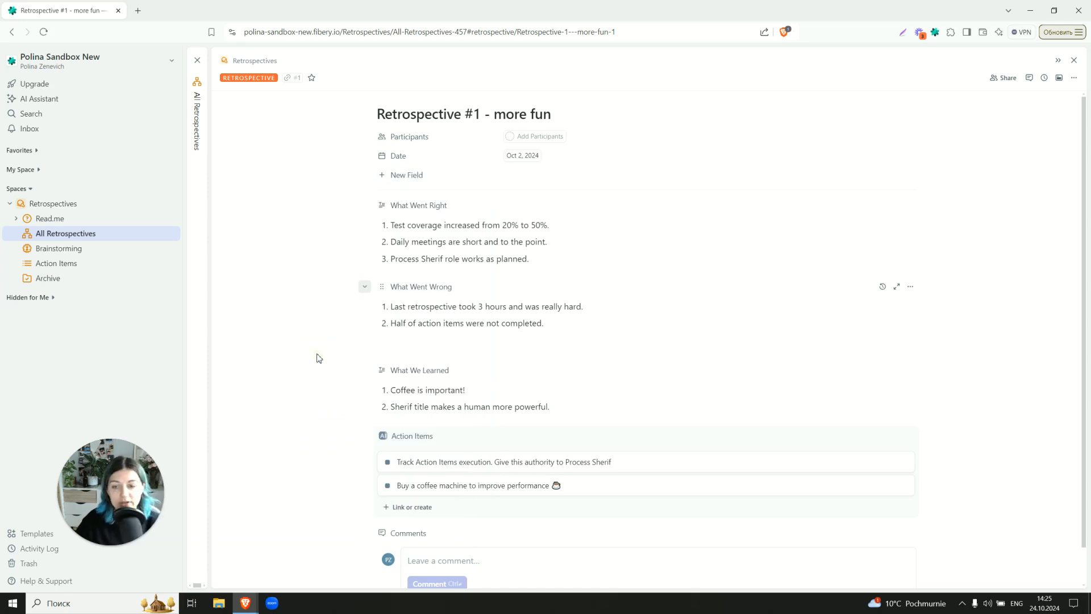
- Open Retrospective #2 - more serious from the All Retrospectives list and go to its Action Items List table
click(197, 209)
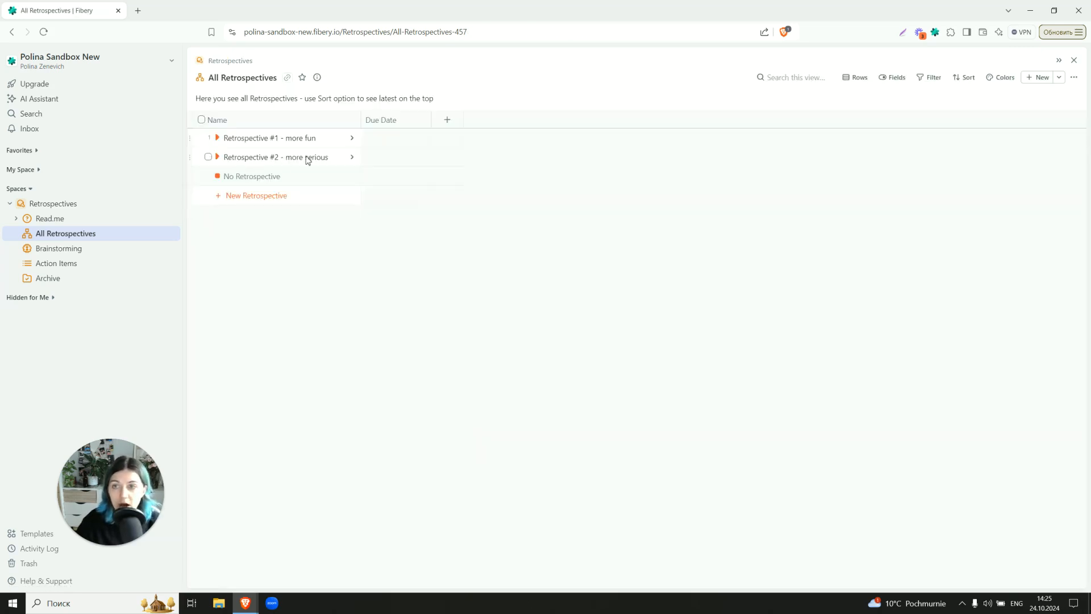
click(352, 157)
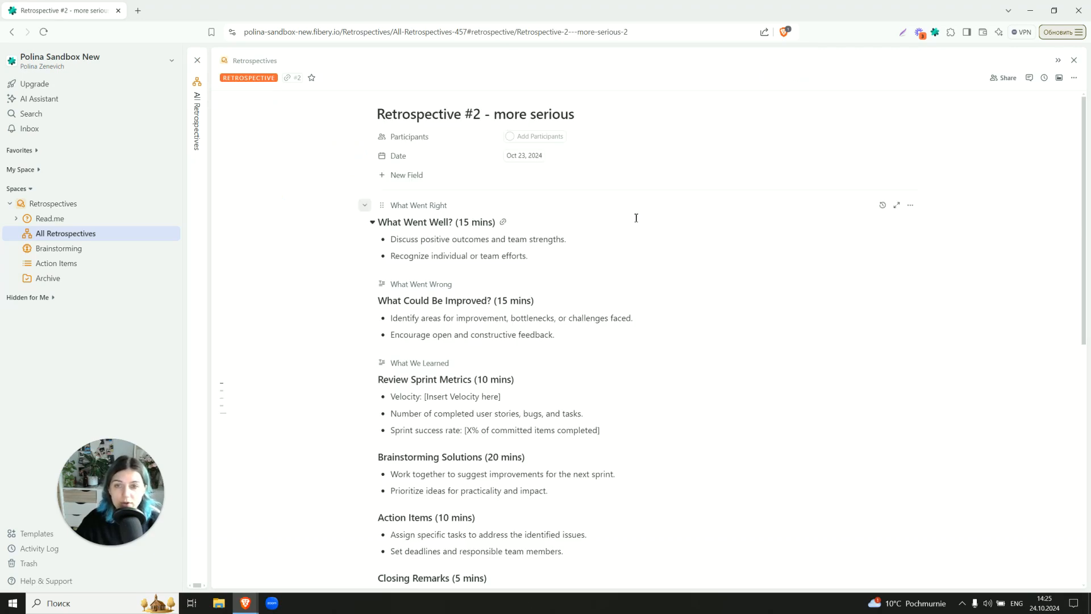
scroll(446, 202, down, 7)
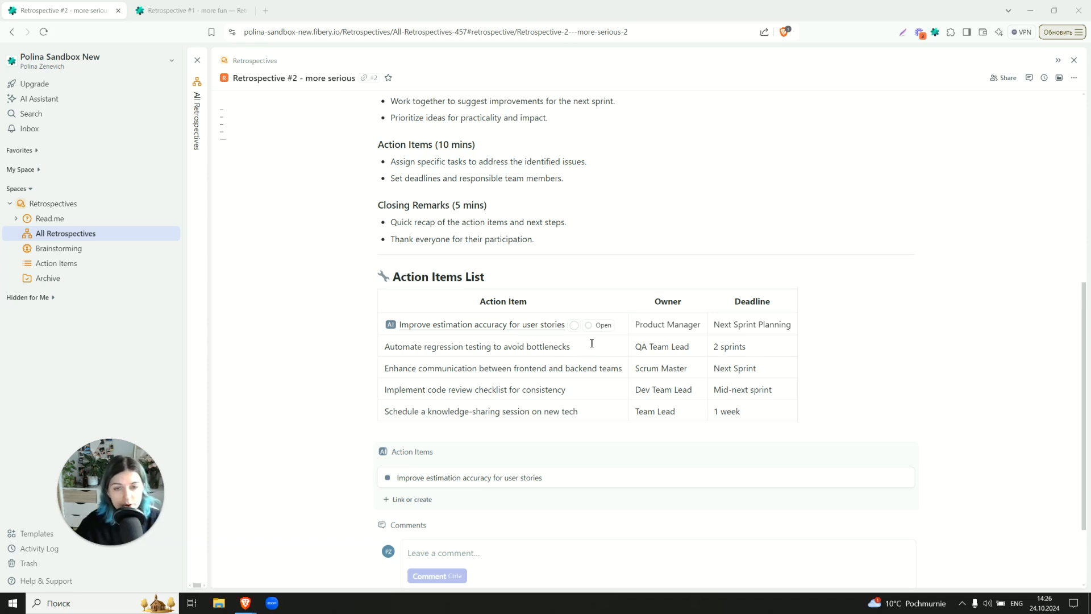
- Create an Action Item entity from the table text "Automate regression testing to avoid bottlenecks"
mouse_move(591, 343)
mouse_down()
mouse_move(439, 331)
mouse_move(550, 355)
mouse_move(574, 348)
mouse_up()
click(390, 346)
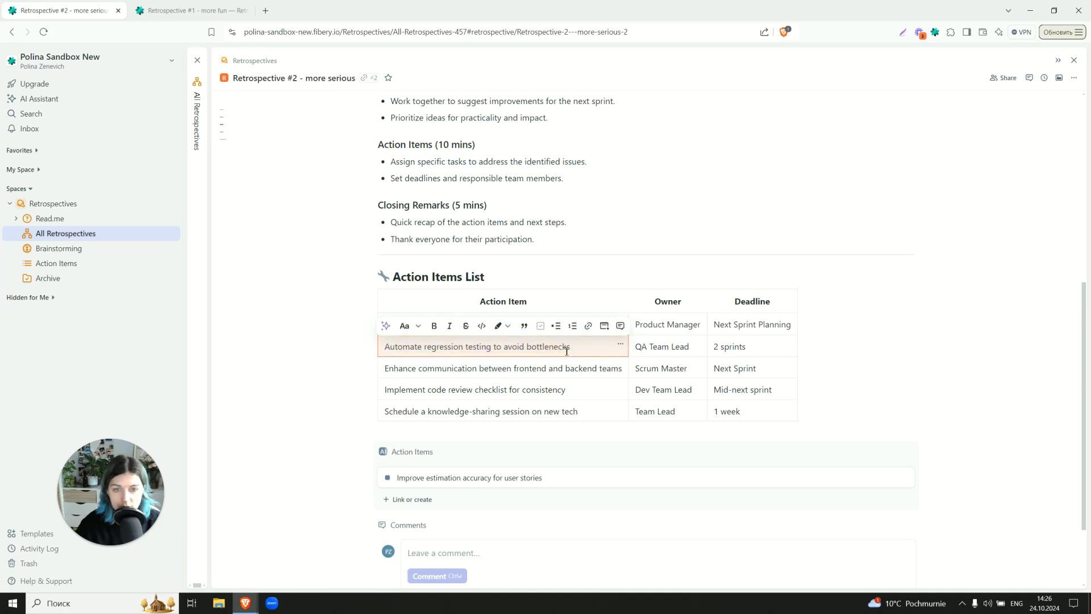
click(568, 347)
key(shift+Home)
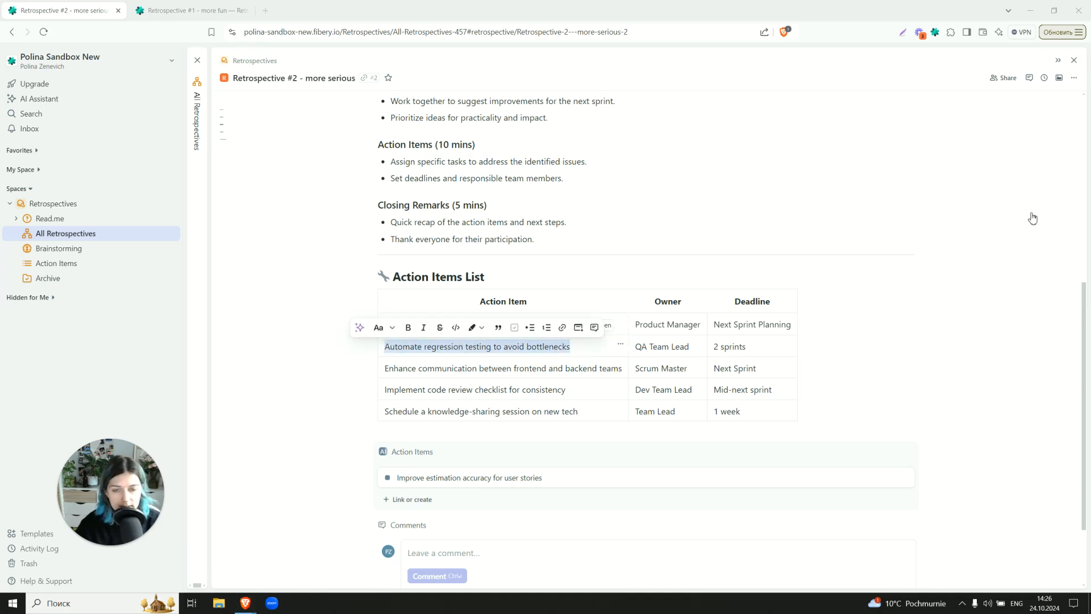
click(579, 328)
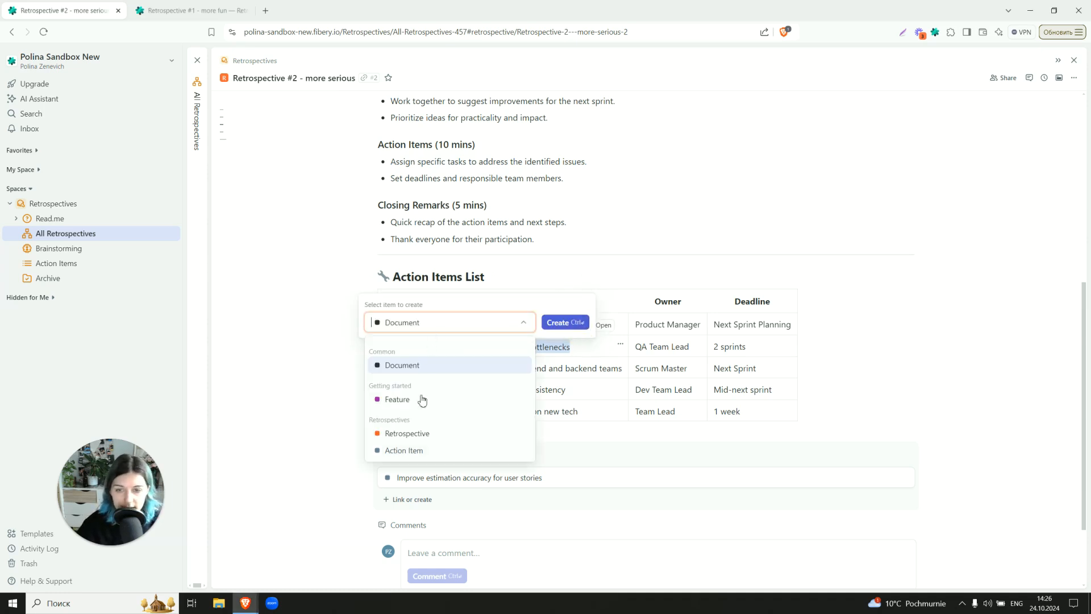
click(419, 454)
click(583, 329)
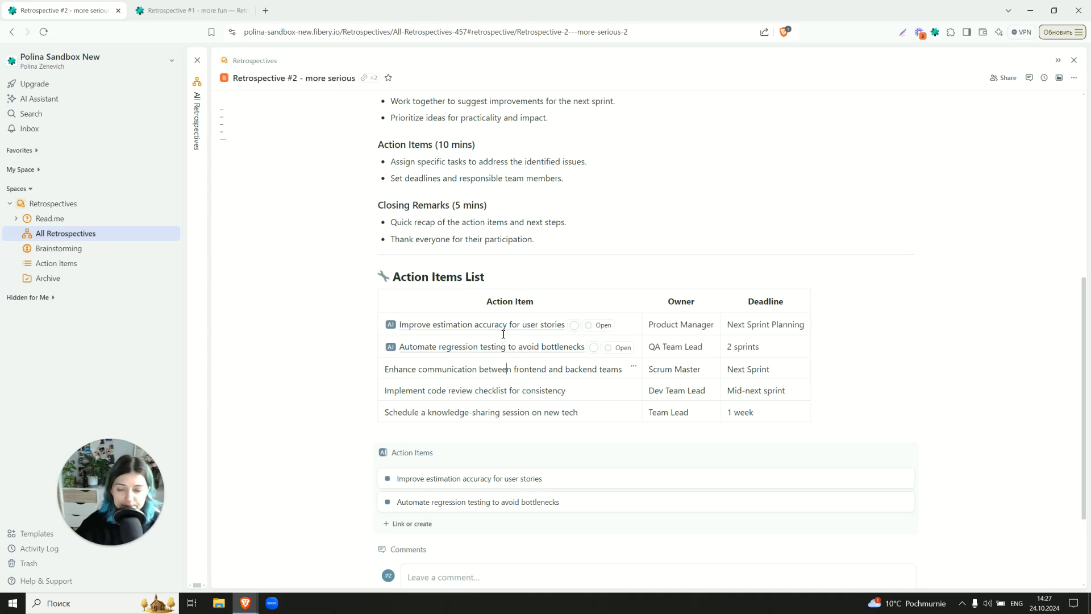
- Show the retrospective's Action Items as a Board and move "Automate regression testing to avoid bottlenecks" to In Progress
scroll(494, 358, down, 1)
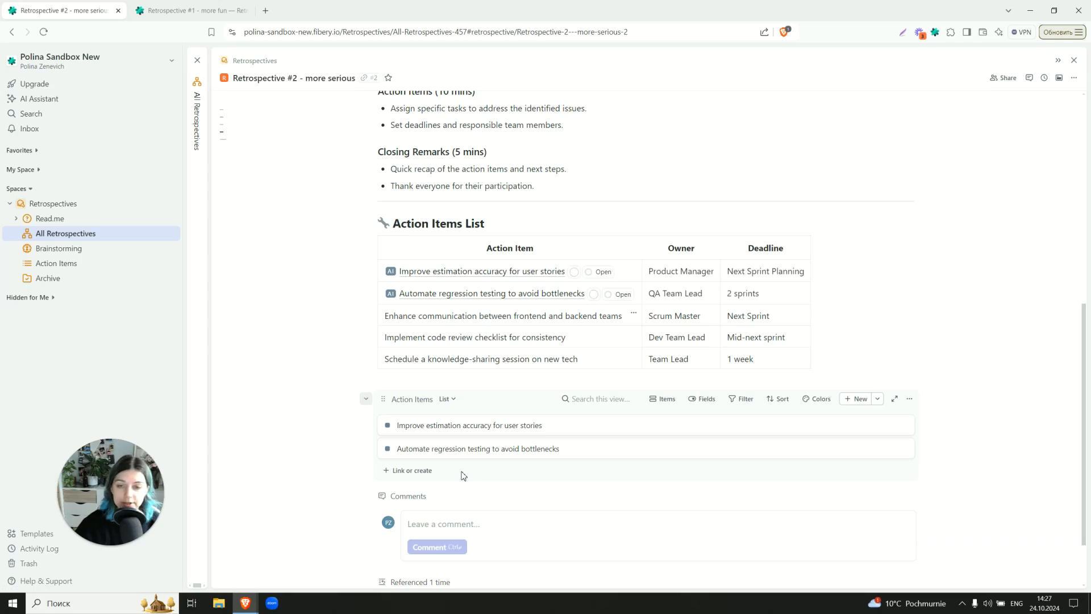
click(447, 399)
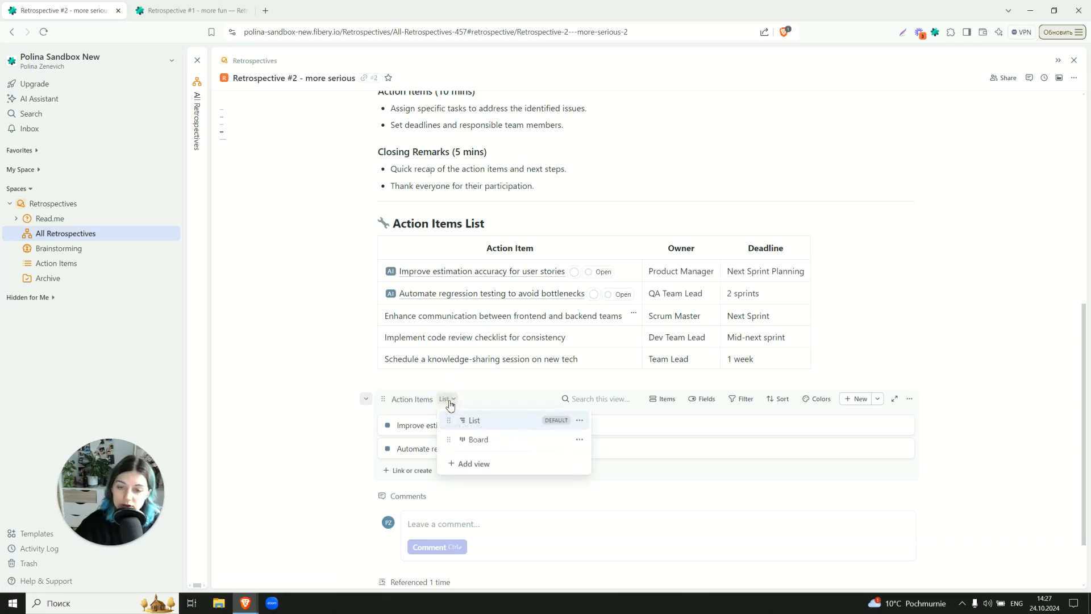
click(460, 439)
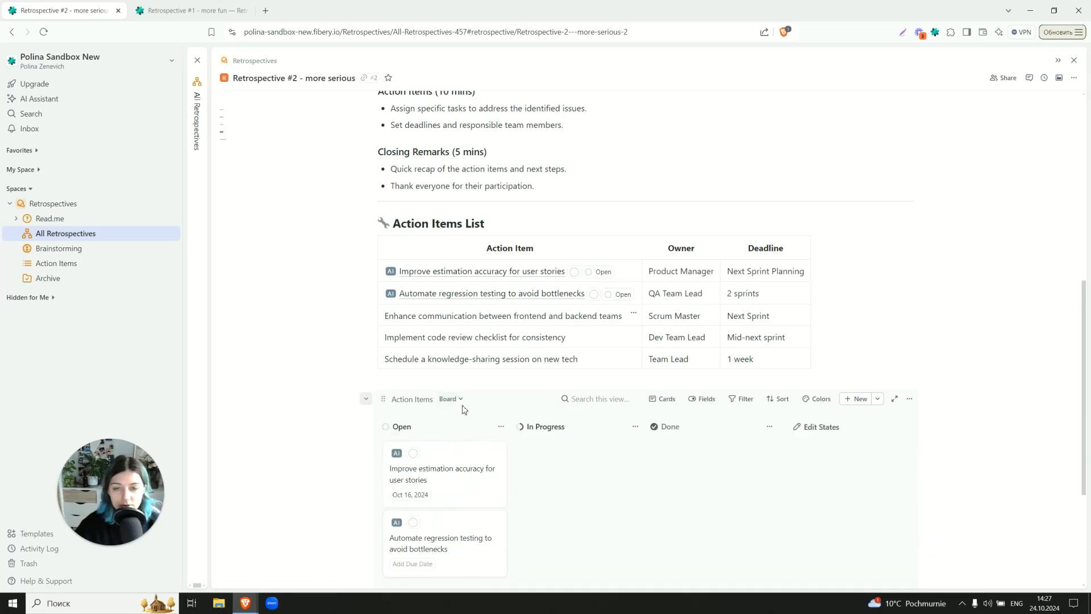
scroll(467, 406, down, 1)
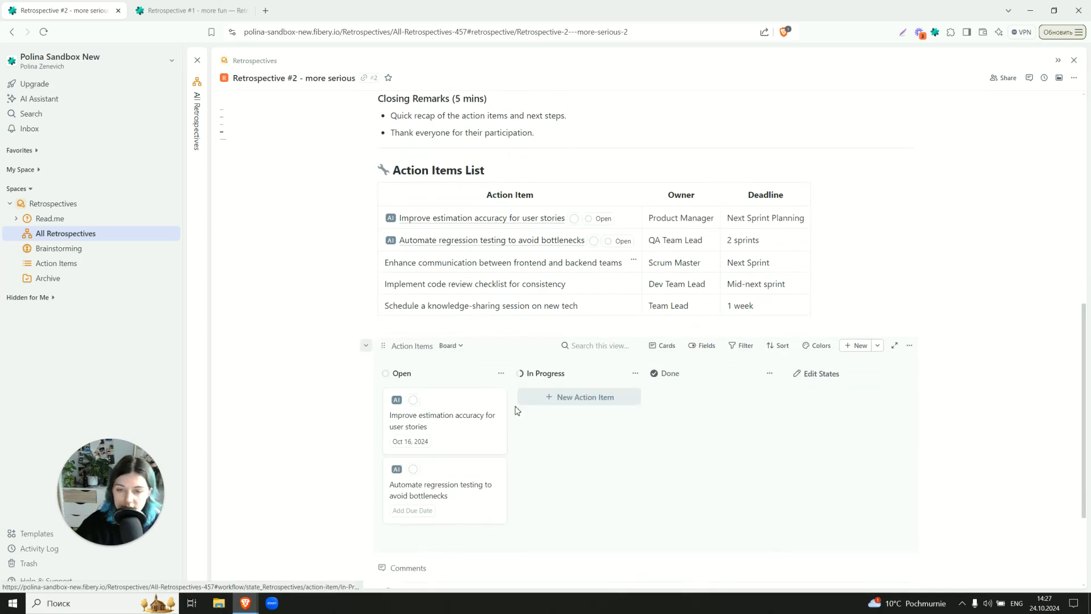
drag(456, 482, 633, 477)
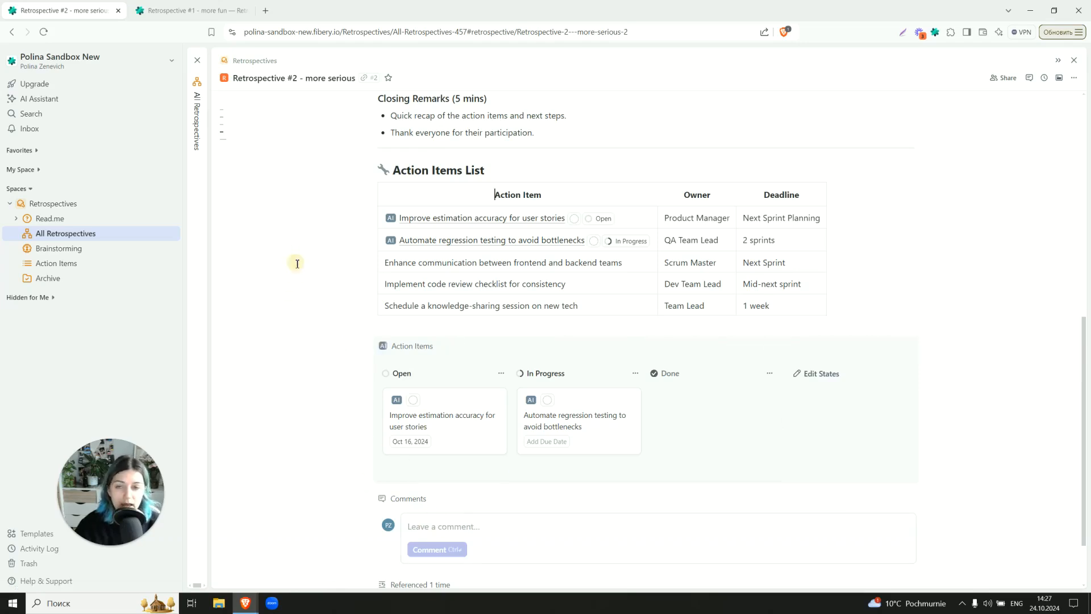
- Review the whole Retrospective #2 page, from the discussion sections to the action items table and board
scroll(297, 263, up, 8)
scroll(297, 263, down, 4)
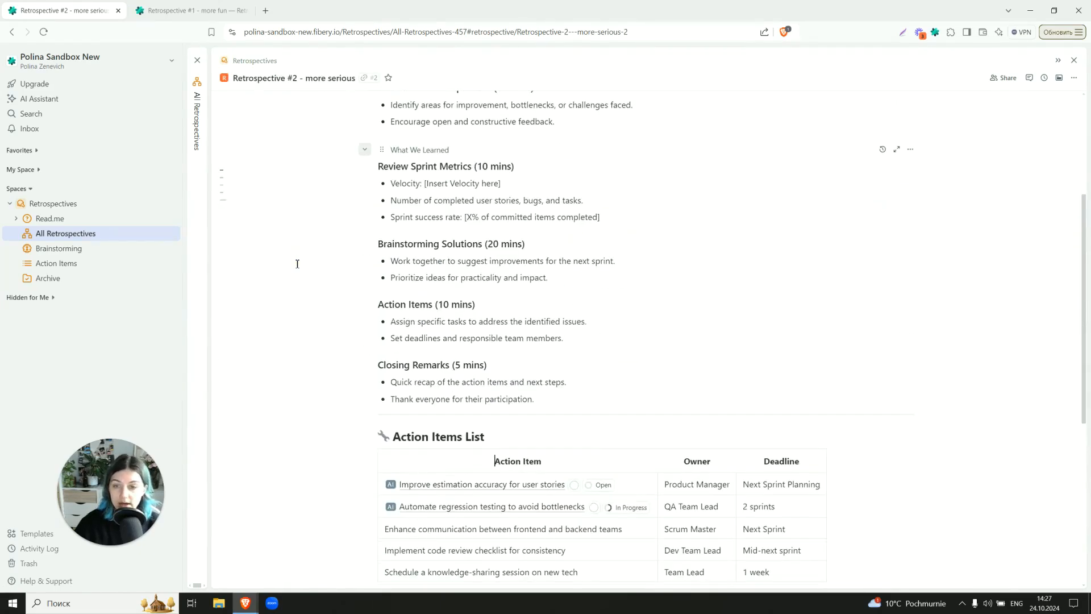
scroll(297, 263, down, 1)
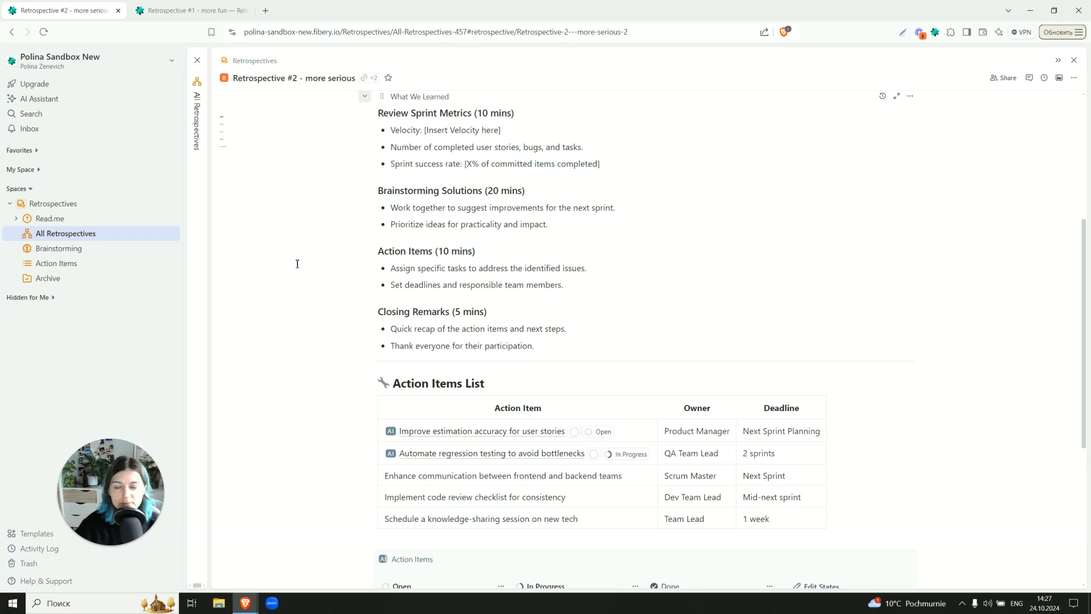
scroll(297, 263, up, 4)
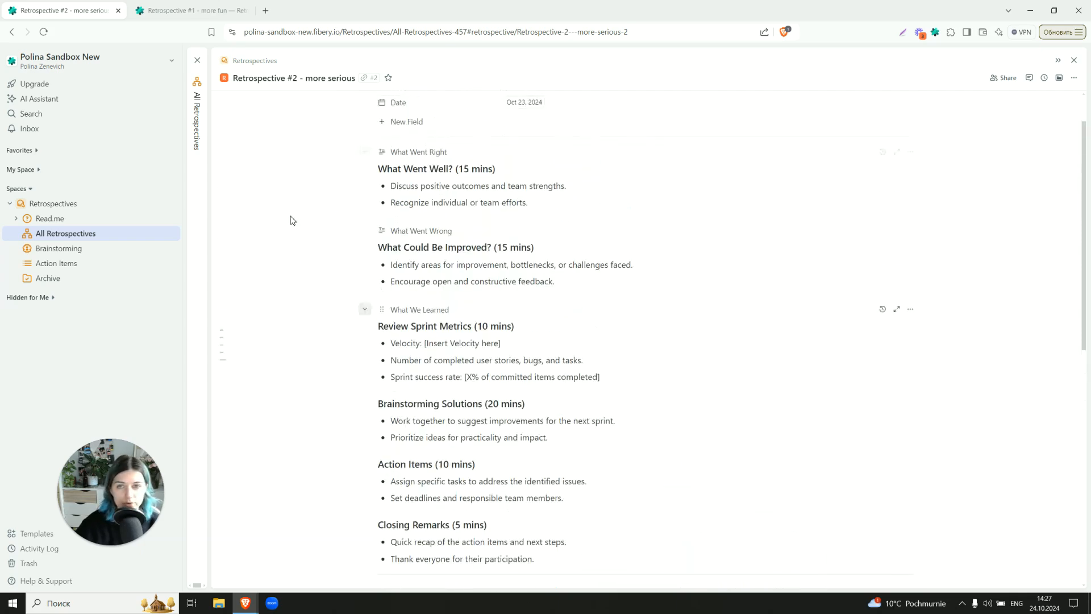
scroll(291, 220, down, 6)
scroll(289, 214, up, 3)
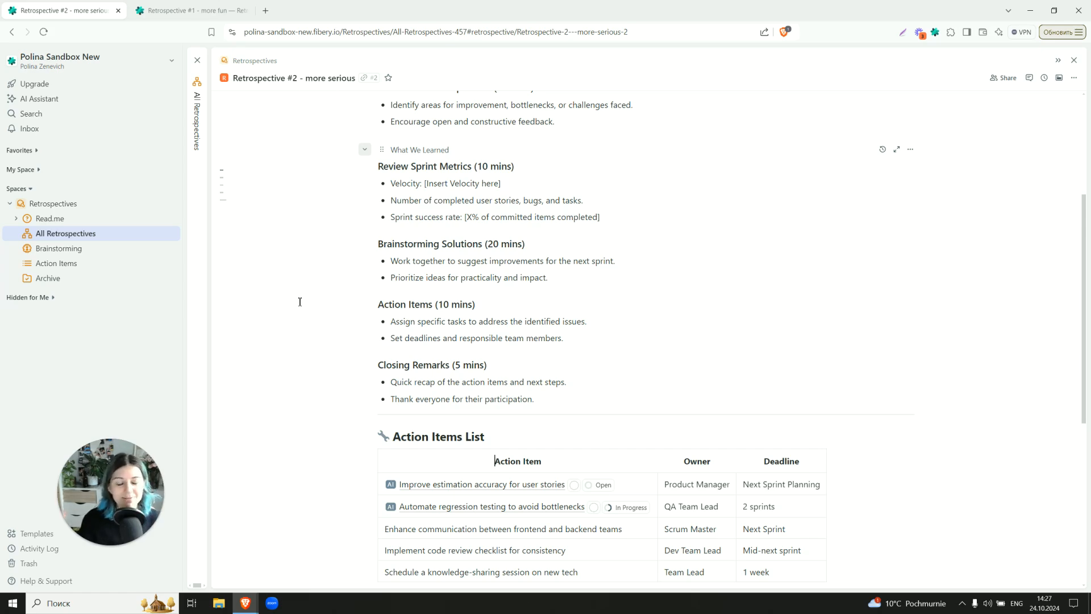
scroll(300, 302, down, 5)
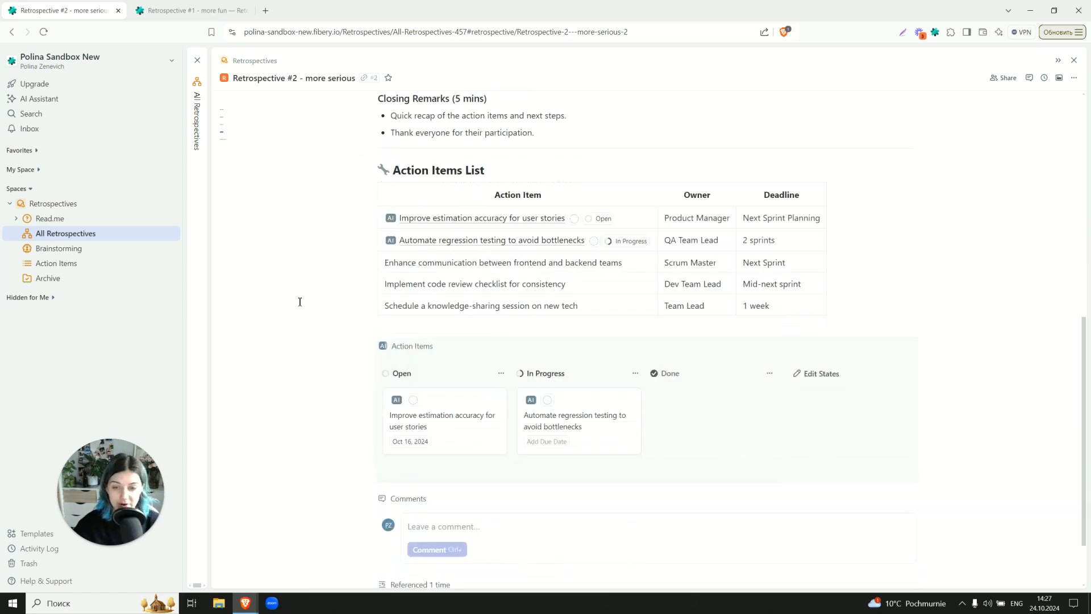
scroll(300, 302, up, 9)
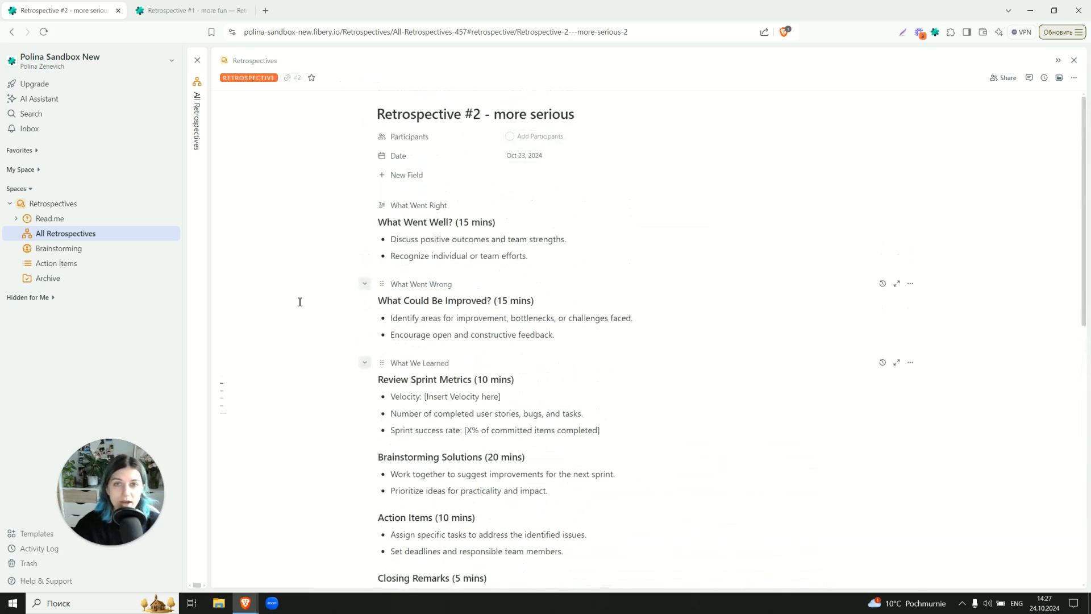
- Return to the All Retrospectives list and expand both retrospectives to show their action items
click(1073, 60)
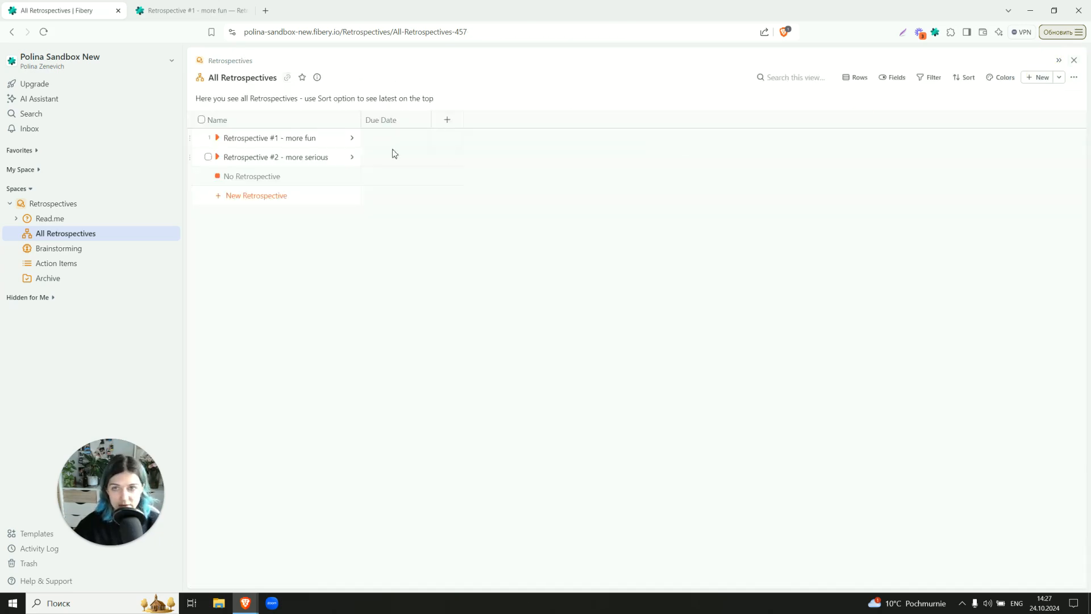
click(221, 144)
click(218, 140)
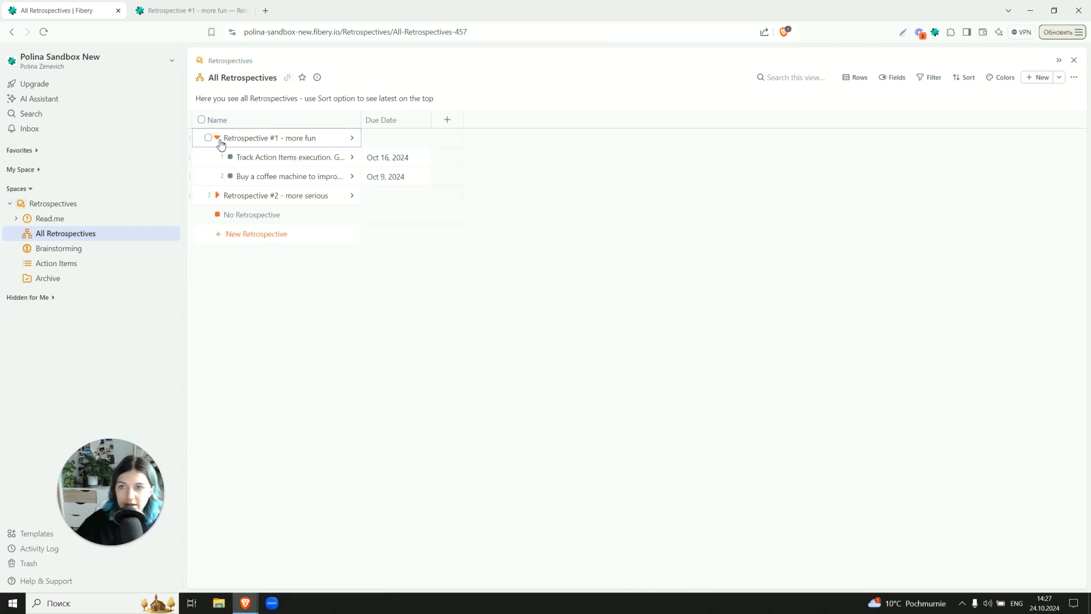
click(217, 195)
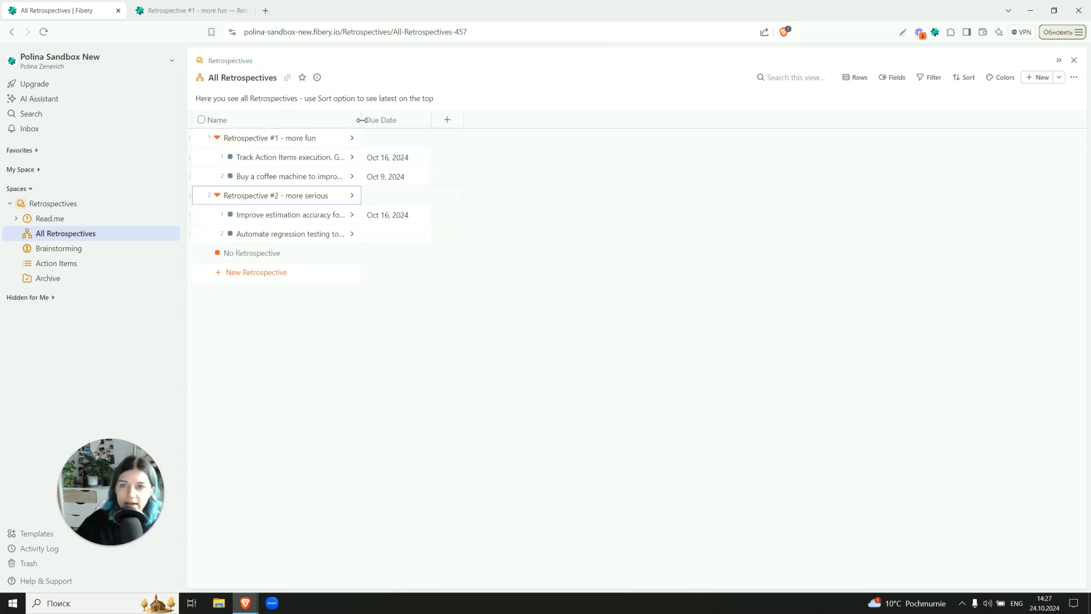
- Widen the Name column of the All Retrospectives list to show full titles and collapse both retrospectives
drag(360, 128, 482, 122)
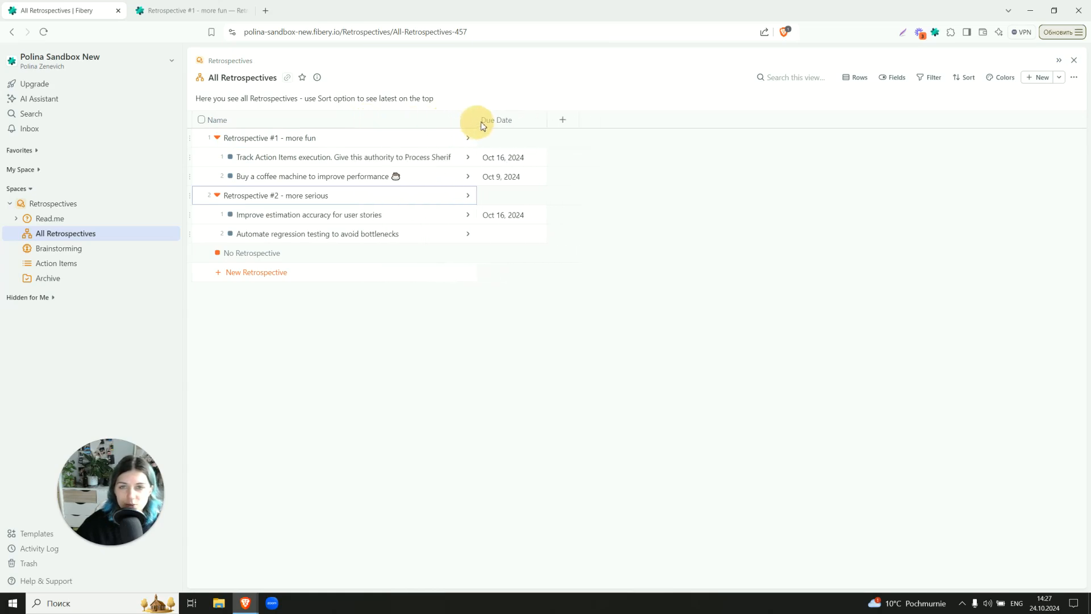
click(218, 138)
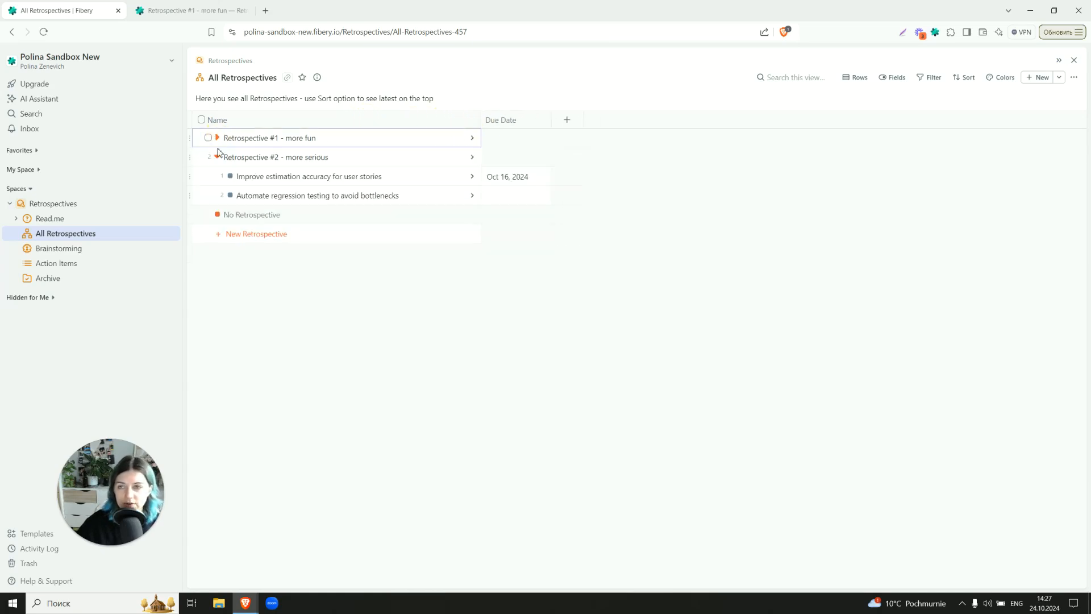
click(218, 157)
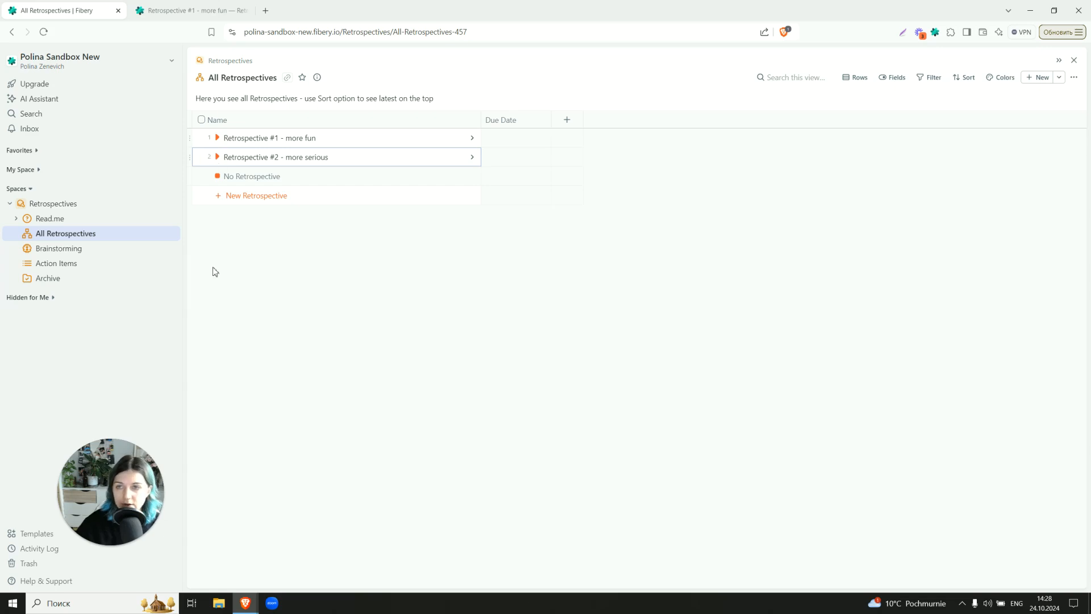
- Check the sort options of the All Retrospectives list without adding a sort
click(961, 79)
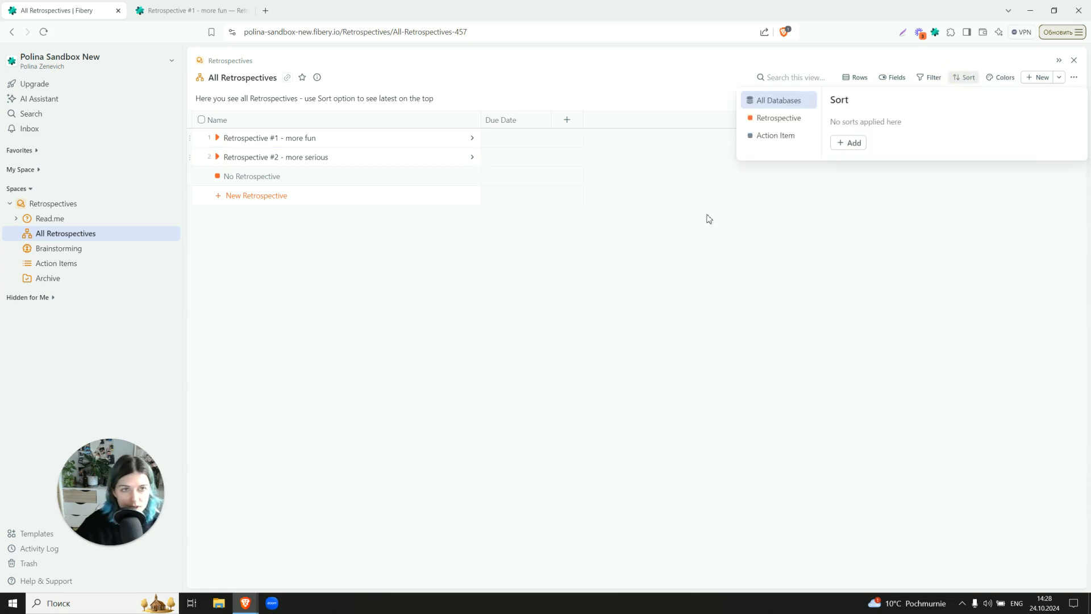
click(506, 320)
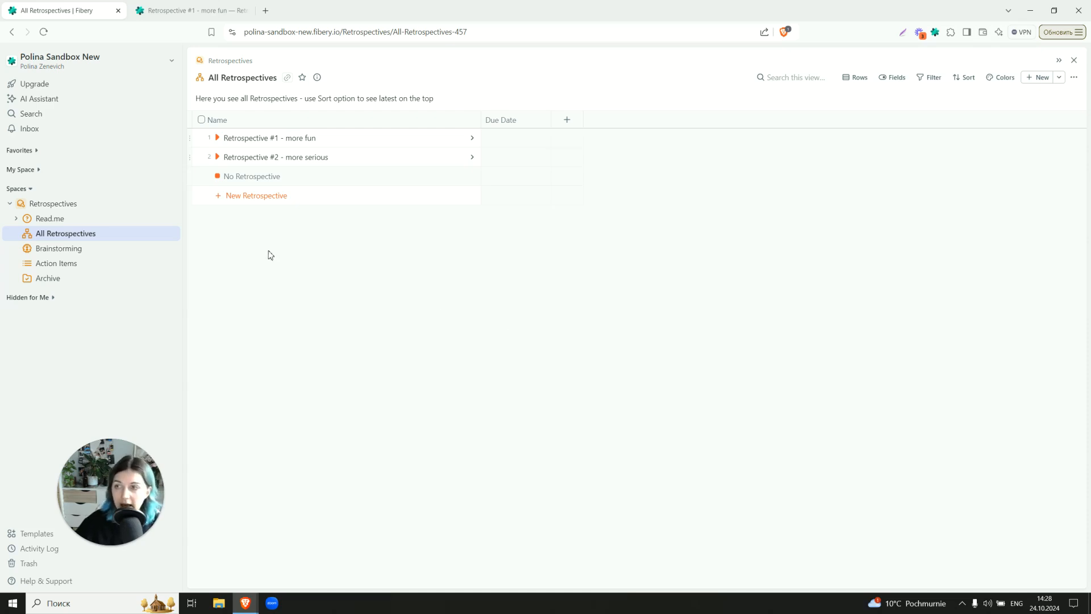
- Open the Action Items board in the Retrospectives space and group its cards into rows by Retrospective
click(81, 264)
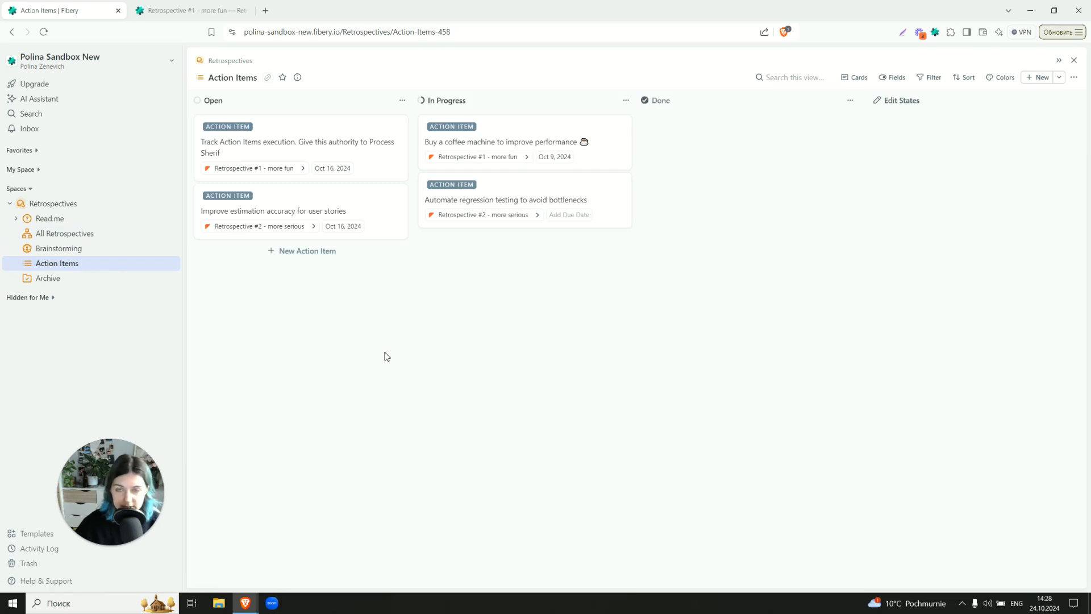
click(297, 77)
click(298, 79)
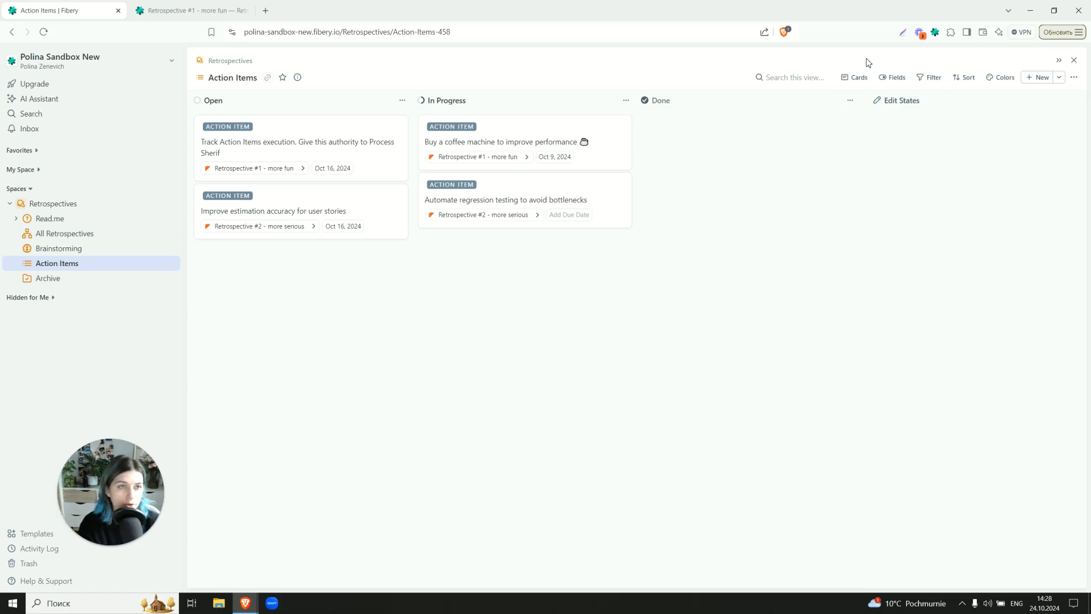
click(857, 76)
click(807, 214)
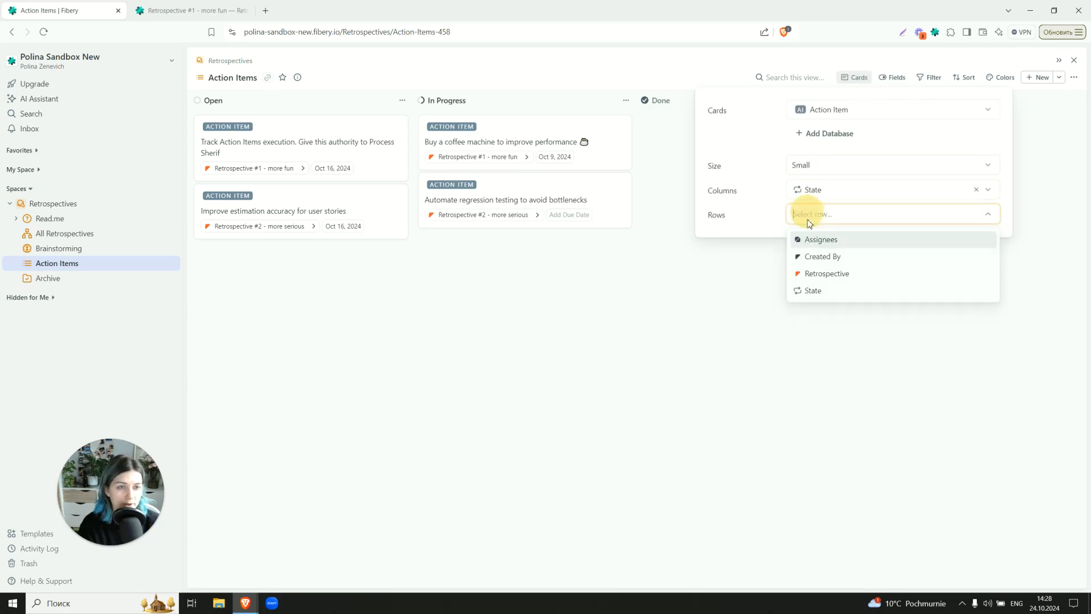
click(812, 273)
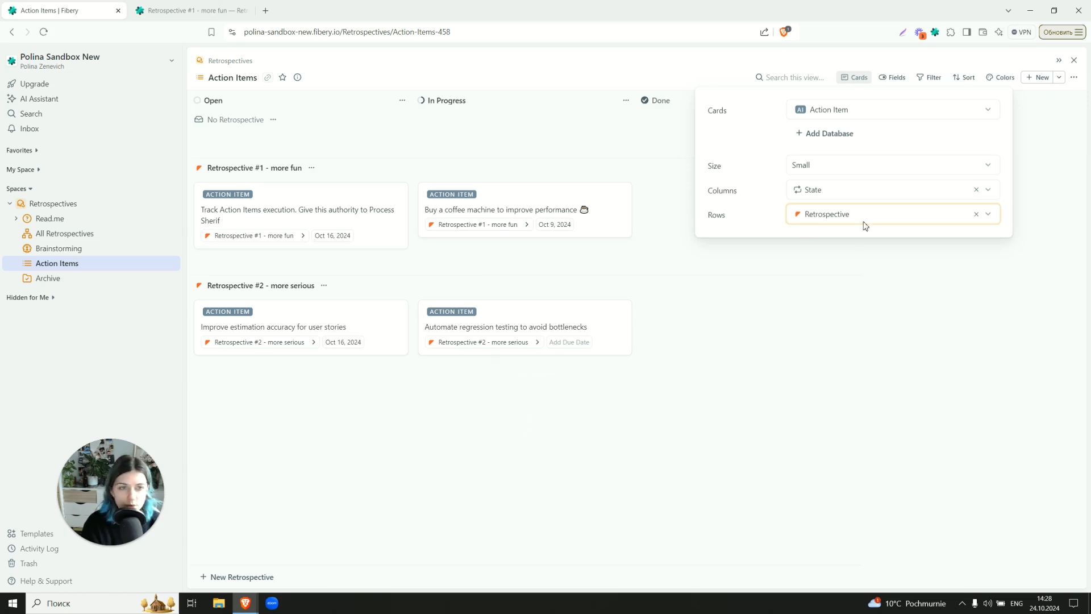
- Hide the Retrospective field on the Action Item cards of the board
click(893, 78)
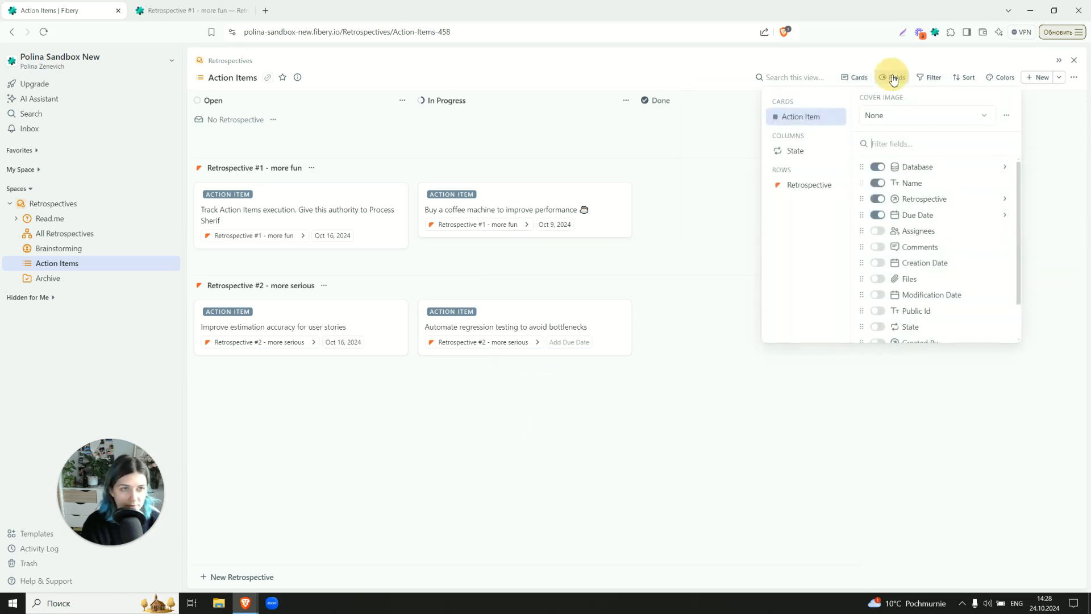
click(877, 200)
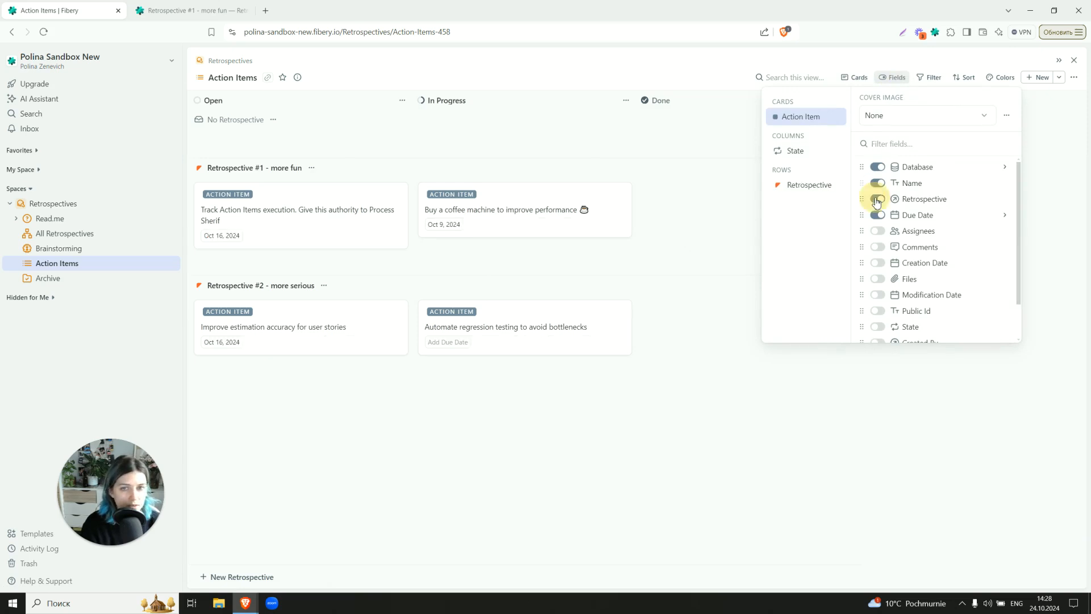
click(492, 422)
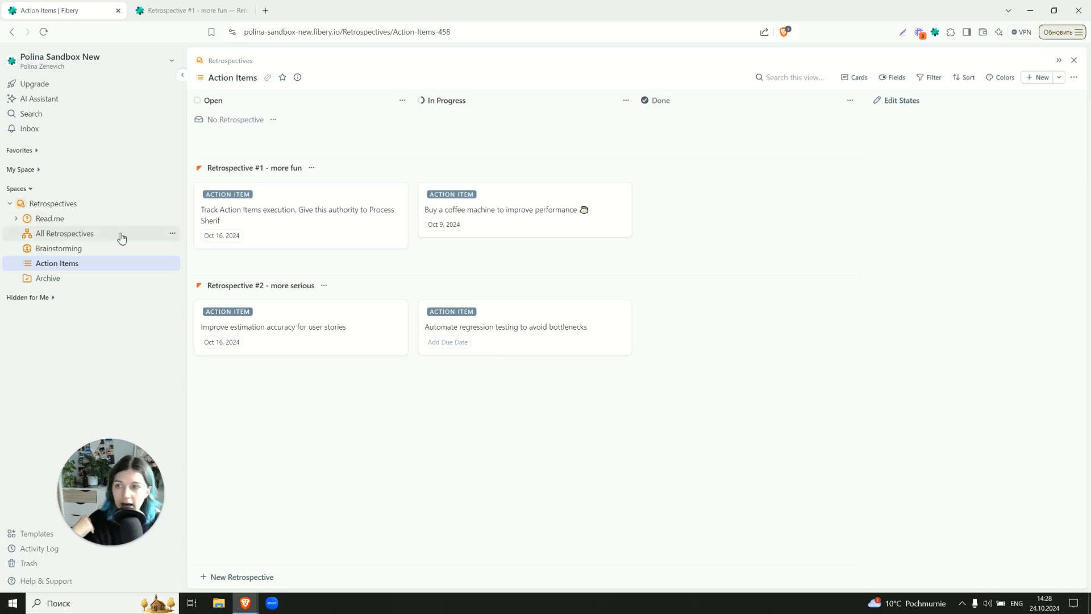
- Open the Brainstorming whiteboard and examine its sticky notes and the retrospectives linked to their action items
click(100, 248)
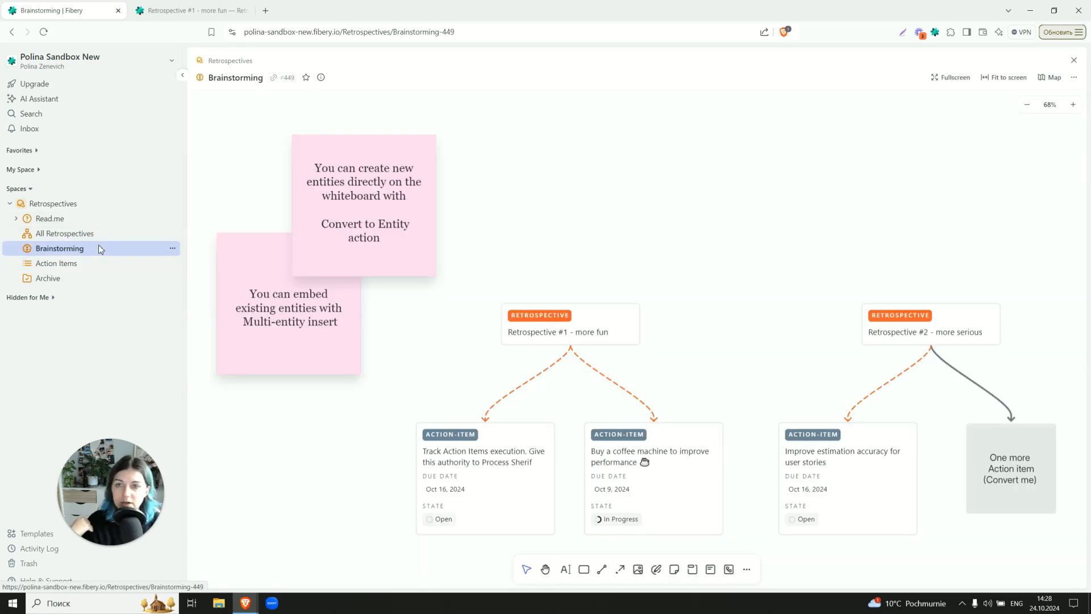
scroll(591, 210, down, 2)
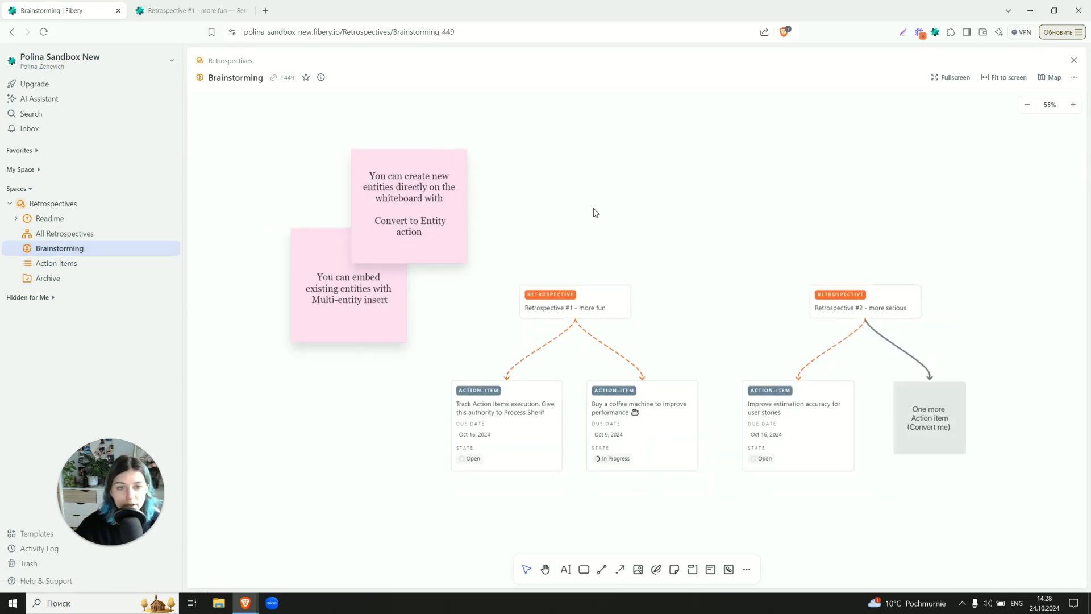
scroll(588, 208, down, 2)
scroll(588, 208, up, 2)
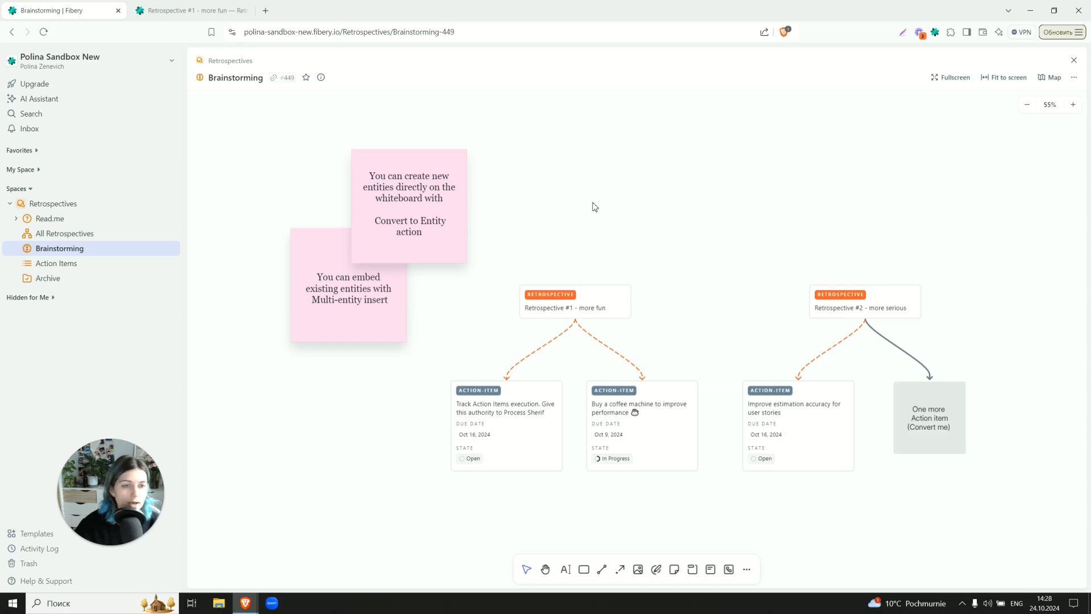
drag(853, 243, 633, 176)
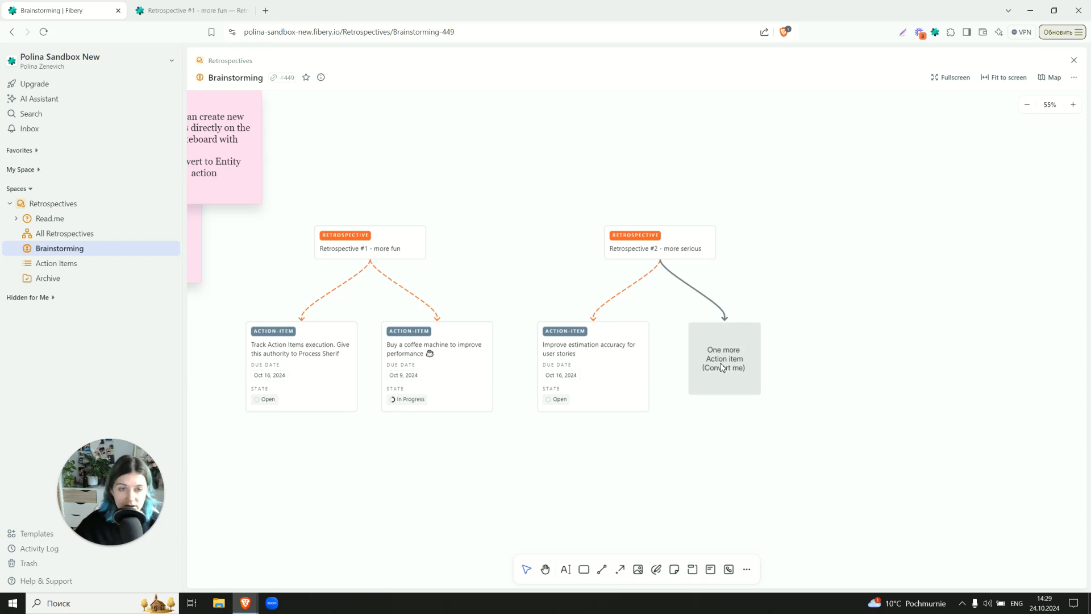
- Convert the whiteboard shape "One more Action item (Convert me)" into an Action Item entity
click(705, 330)
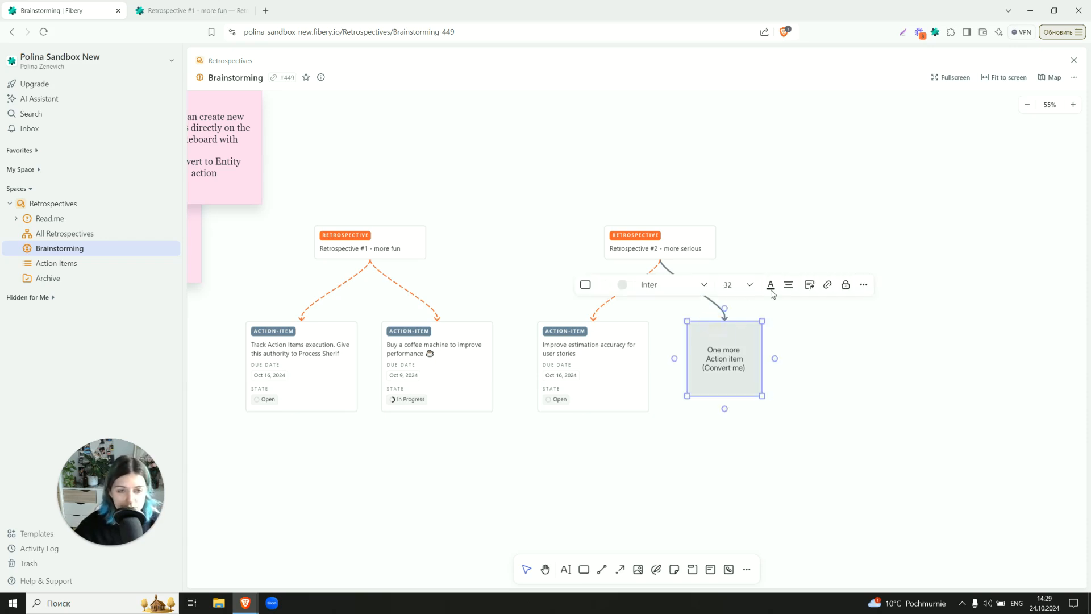
click(824, 238)
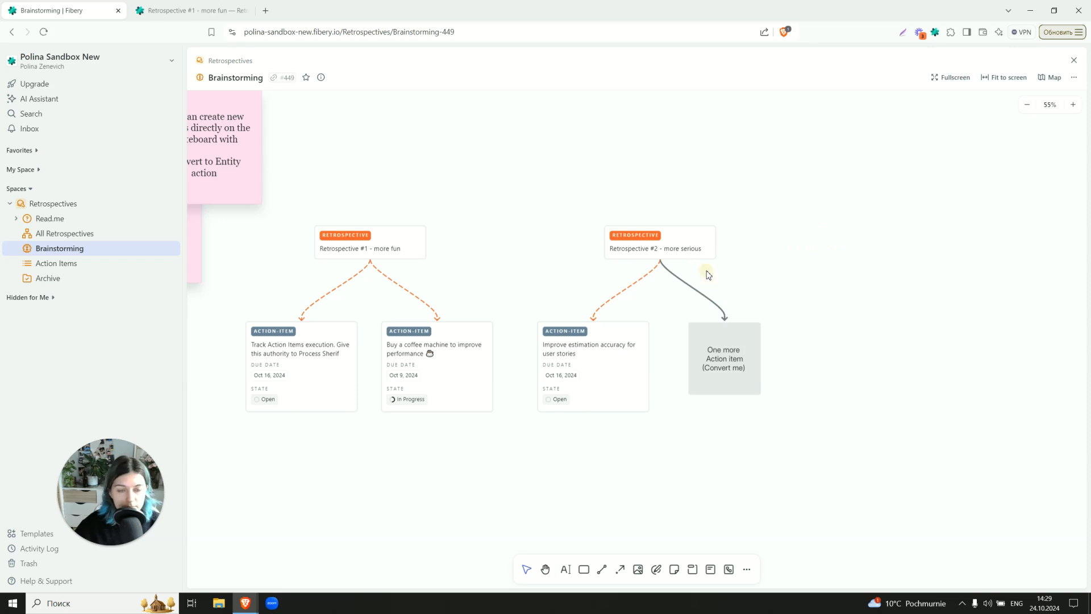
click(704, 335)
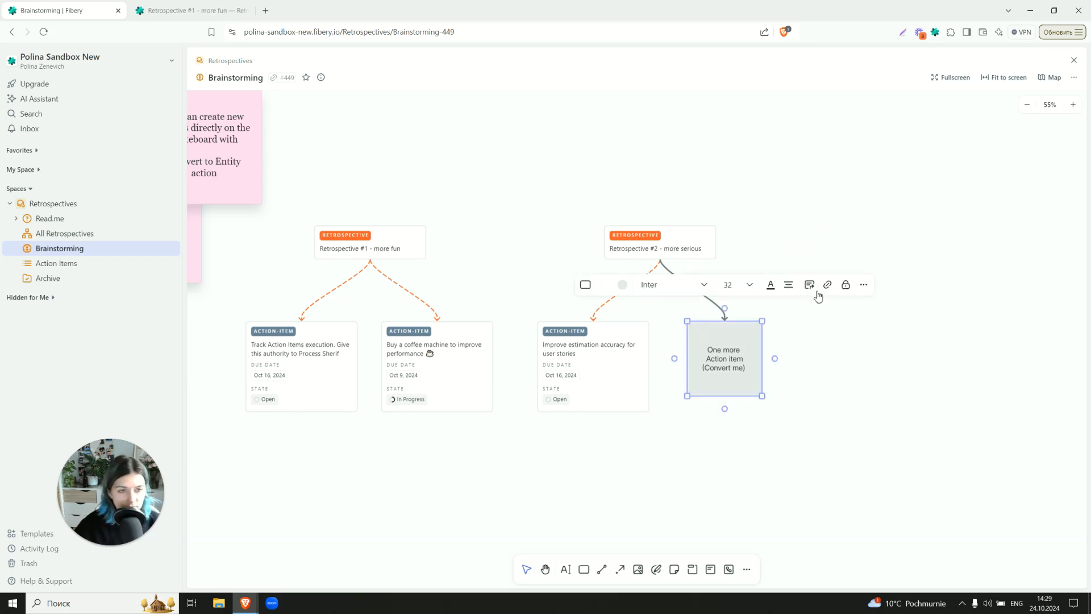
click(811, 287)
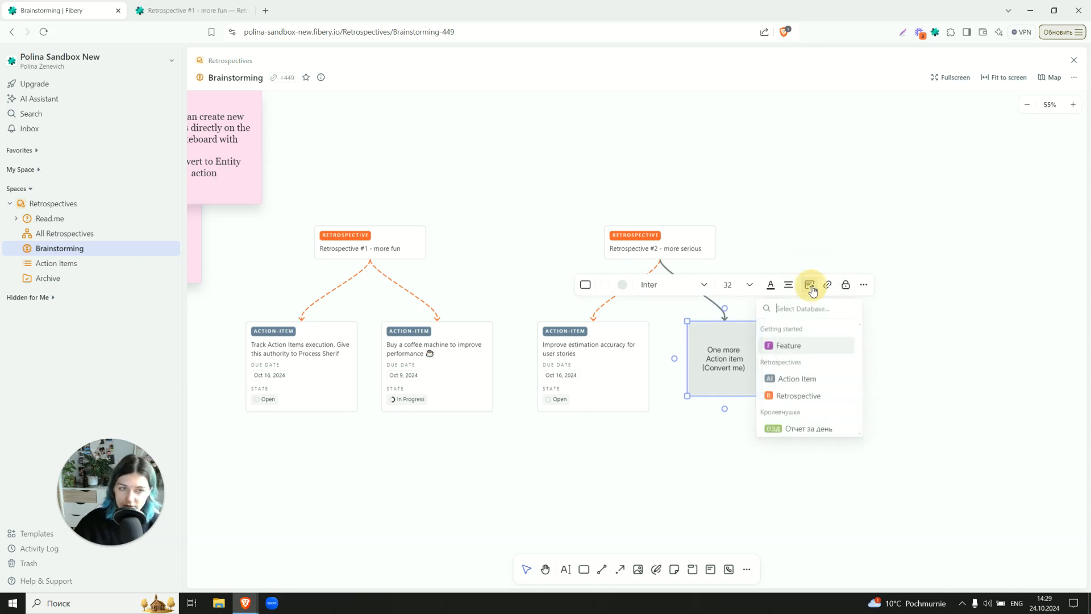
click(802, 378)
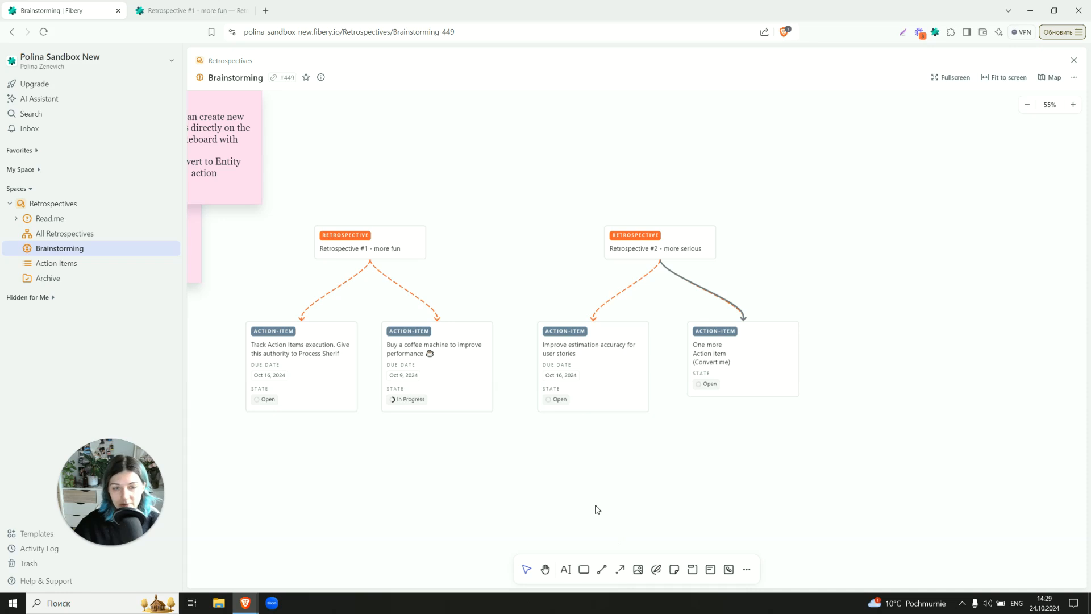
- Open the action item "One more Action item (Convert me)" and follow its link to Retrospective #2 - more serious
click(690, 307)
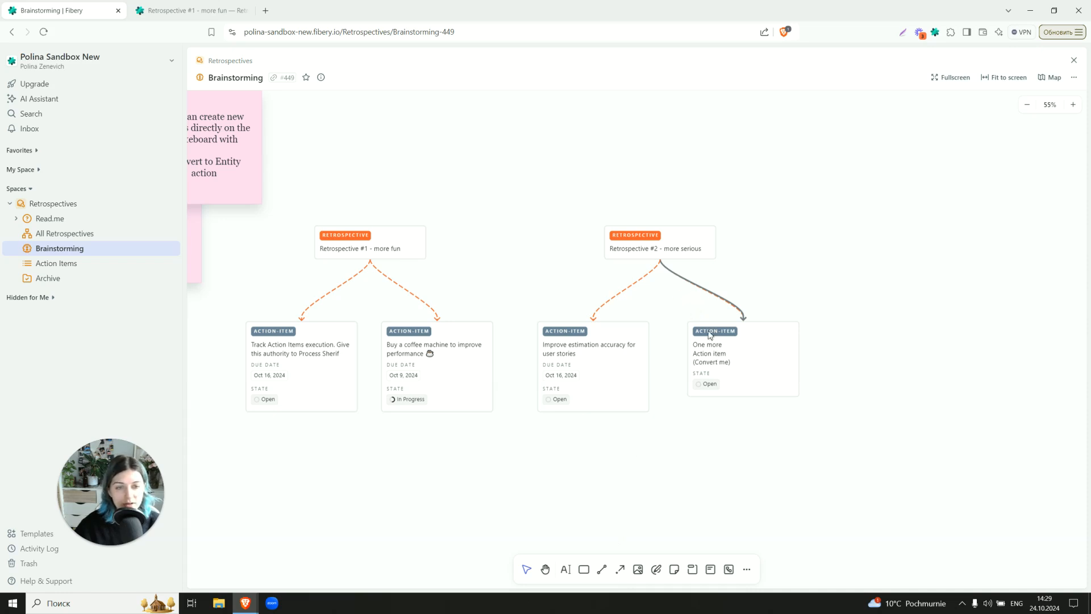
click(710, 335)
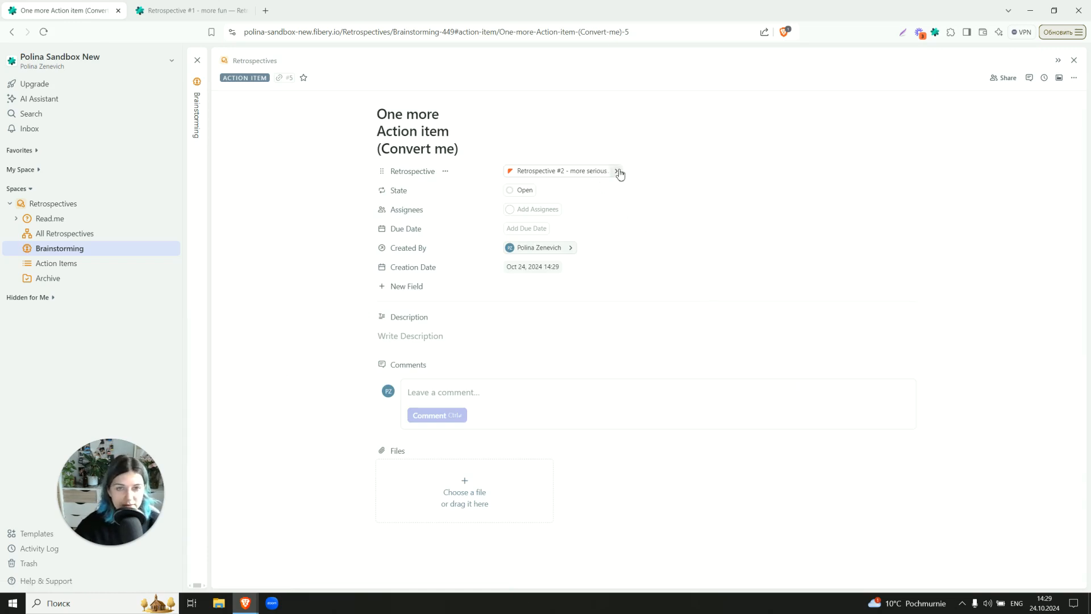
click(616, 170)
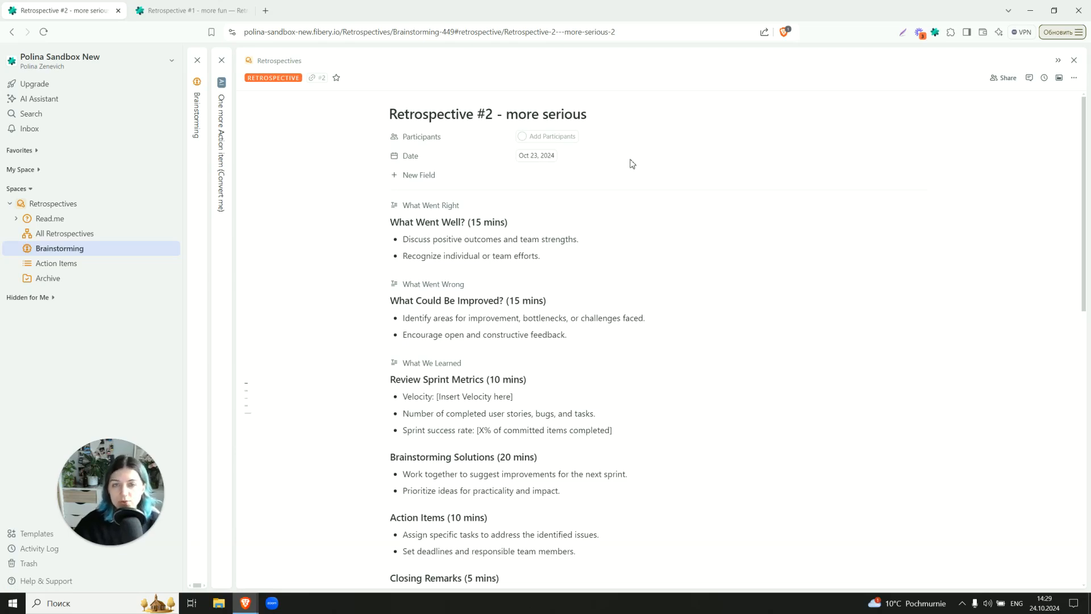
- Switch the Action Items section of Retrospective #2 to the List view
scroll(632, 164, down, 15)
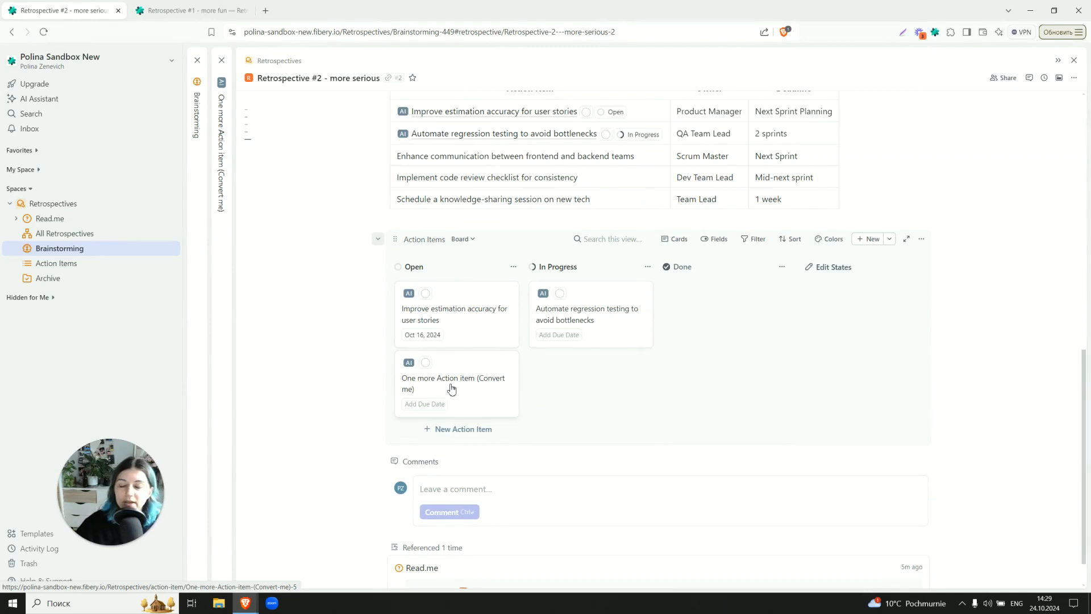
click(465, 239)
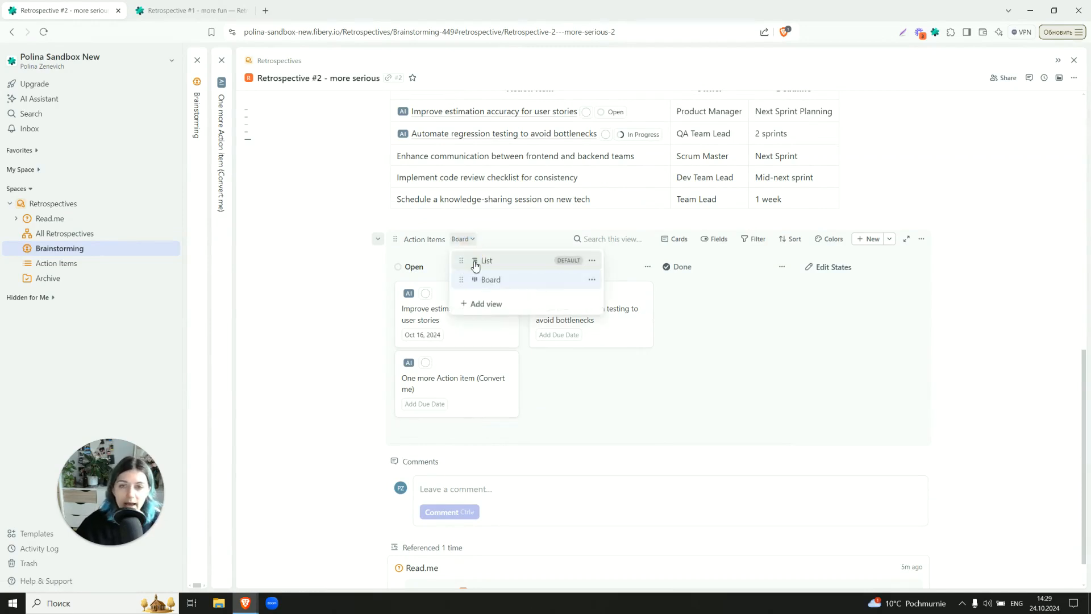
click(476, 257)
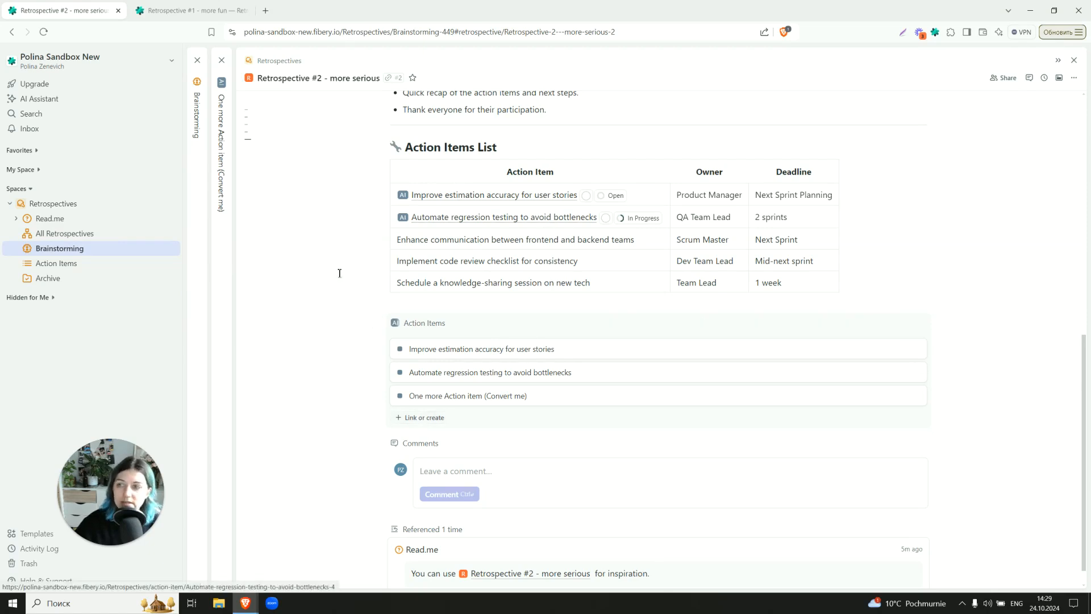
- Open the Action Items board to check its cards and delete the board from the Retrospectives space
click(66, 265)
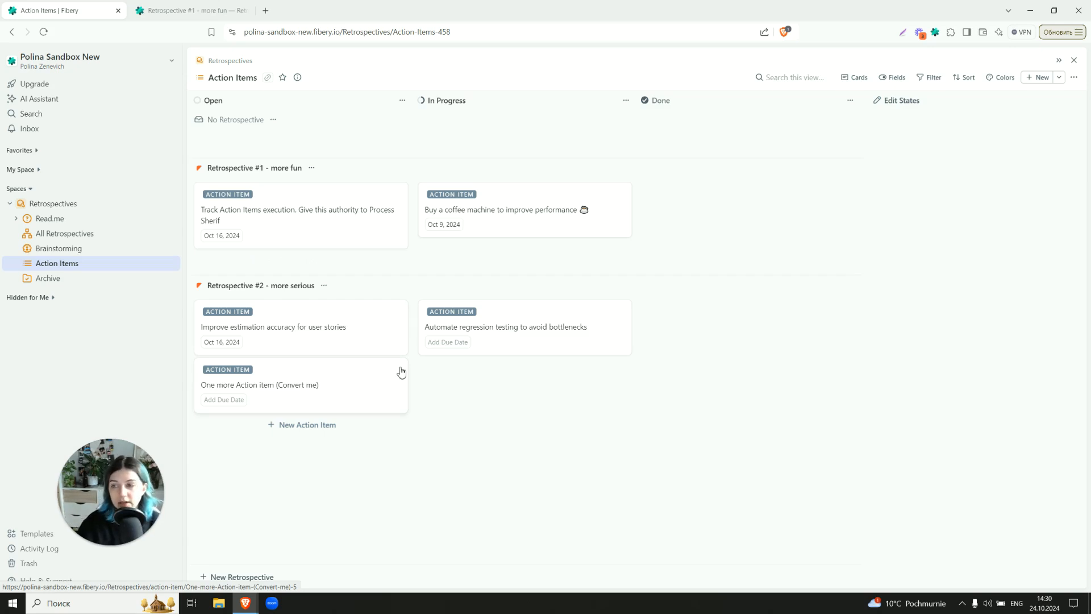
click(172, 263)
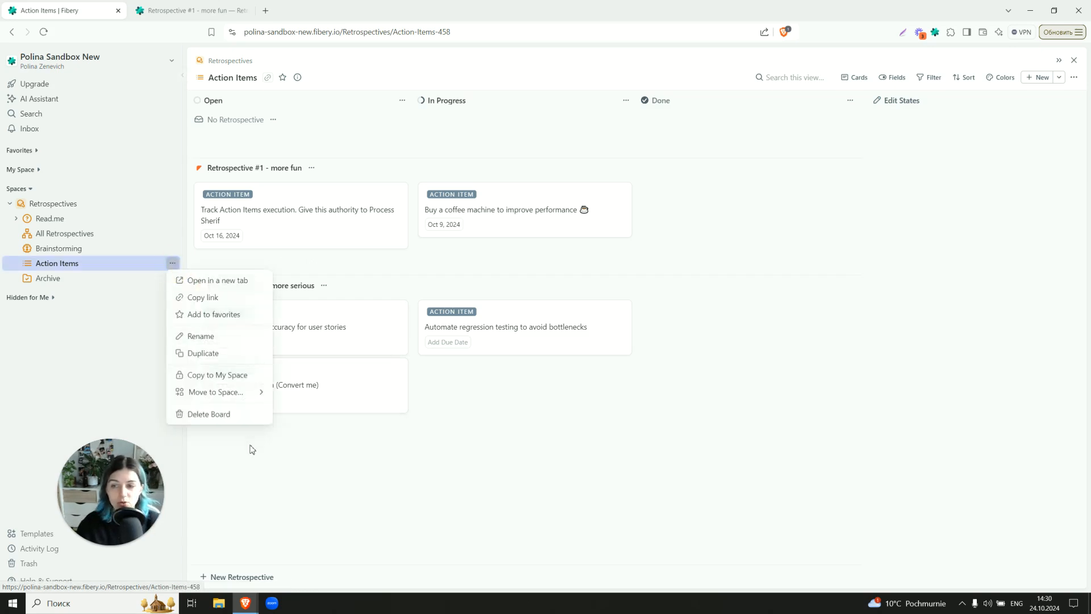
click(247, 414)
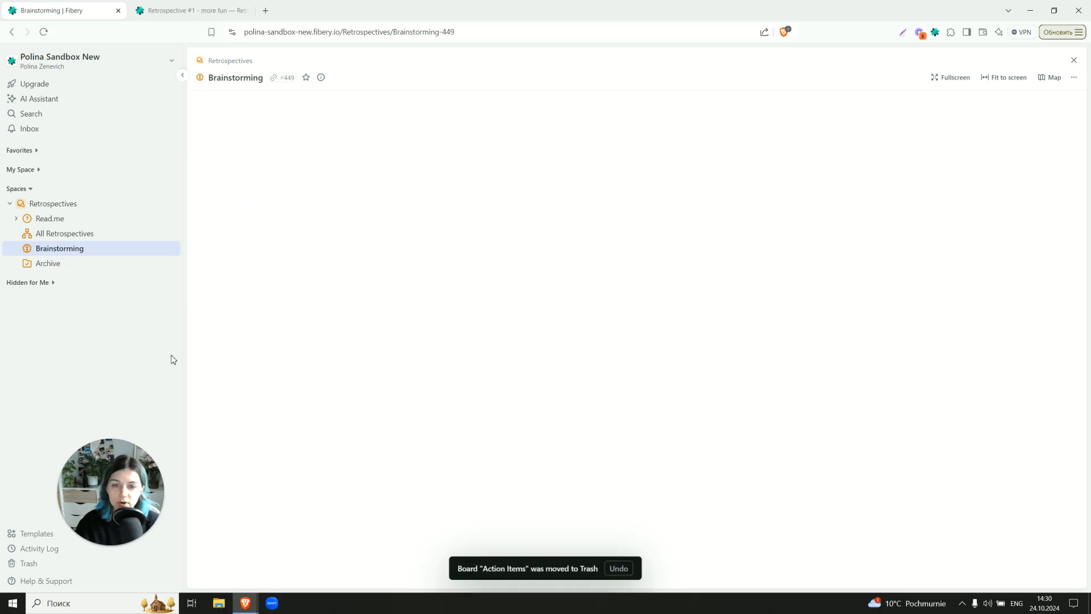
- Open the All Retrospectives list and expand Retrospective #1 - more fun to show its action items
click(67, 234)
click(217, 139)
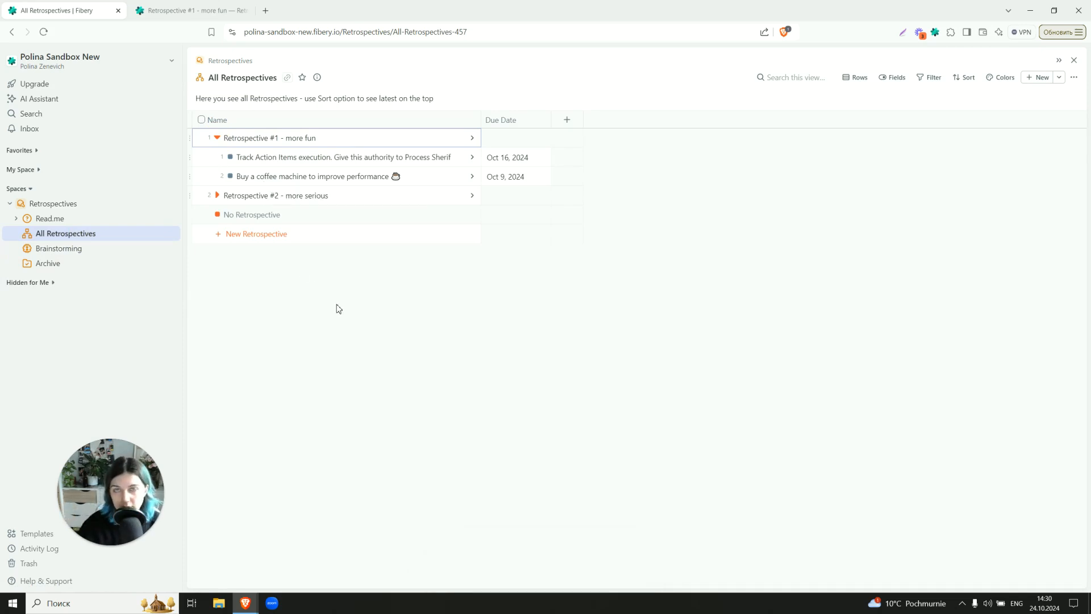
- Open the Archive view and inspect its global date filter
click(78, 263)
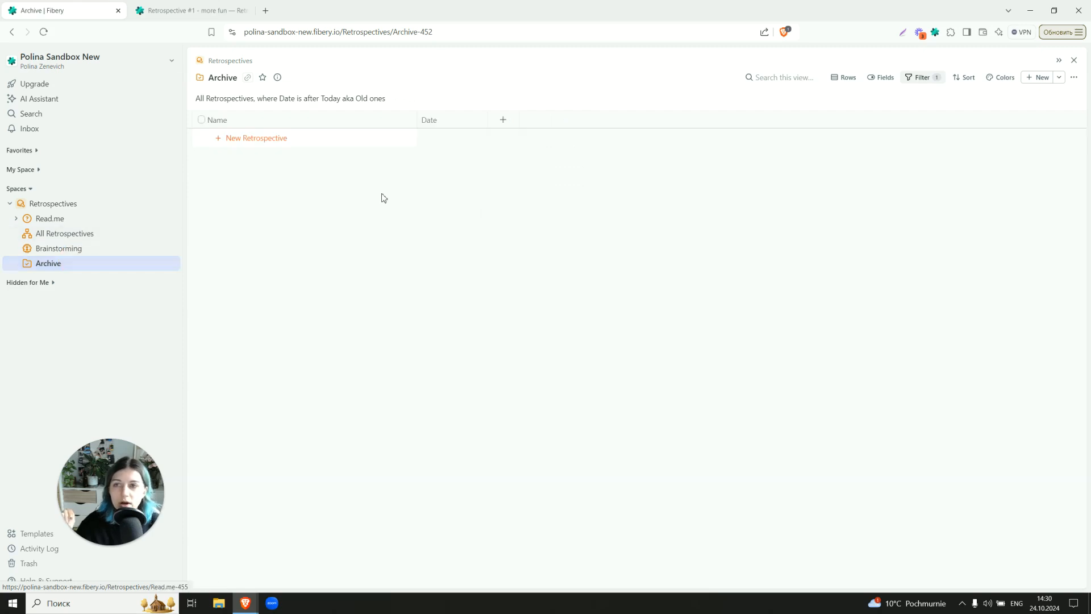
click(921, 80)
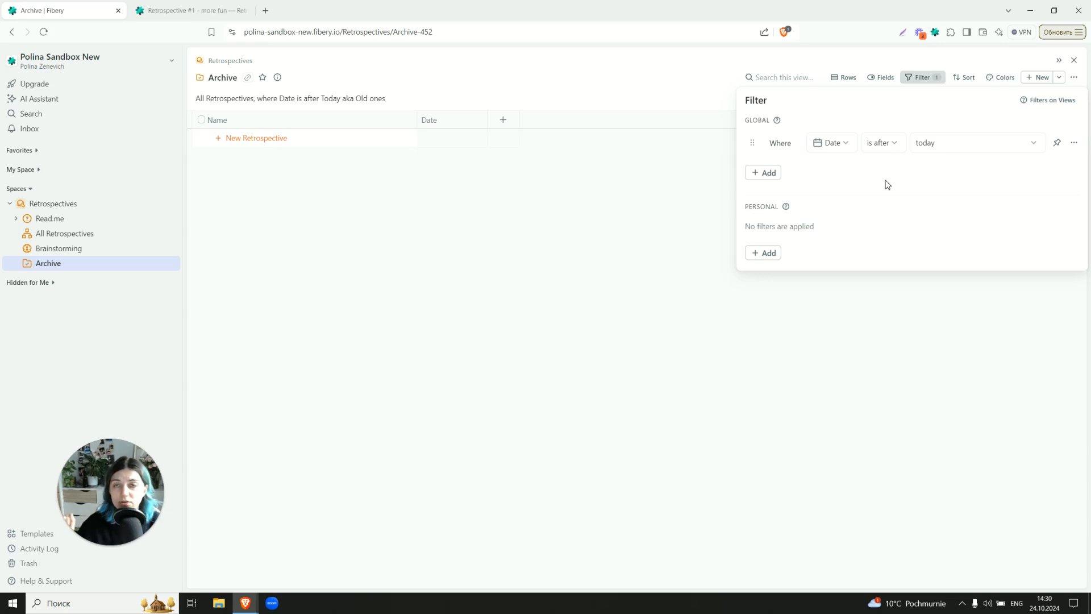
click(407, 242)
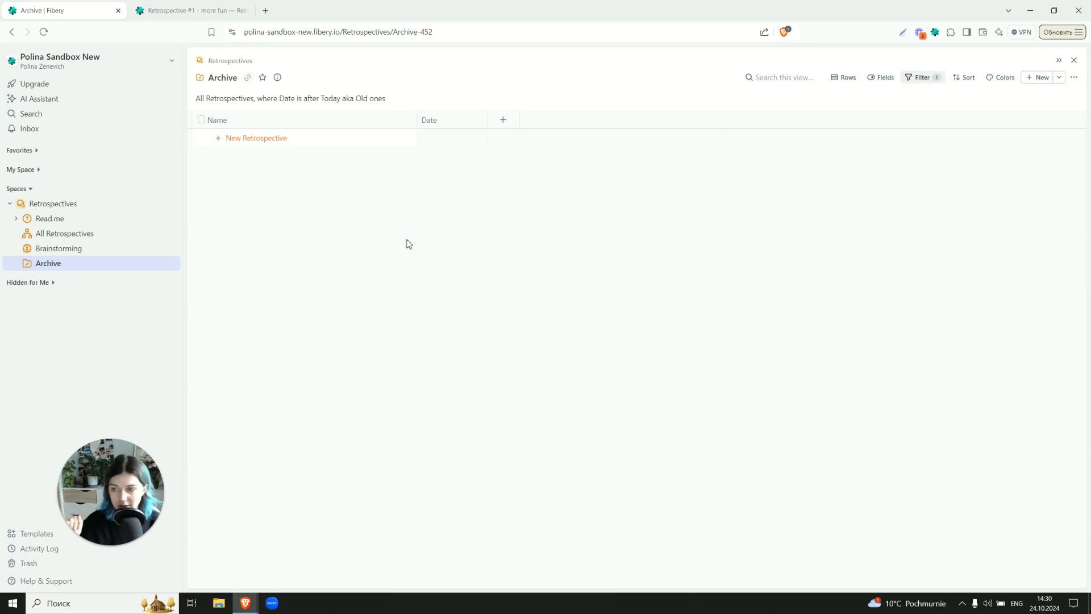
- Show the help and support options of the workspace
click(29, 582)
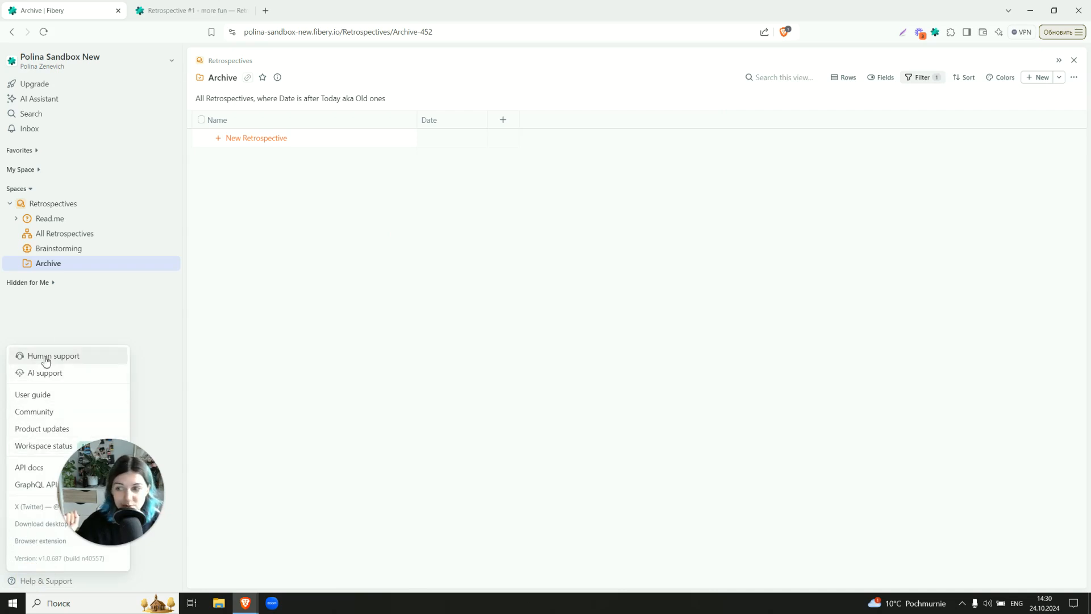
- Open the configuration of the Retrospectives space and show the data of its Action Item database
click(291, 271)
click(8, 204)
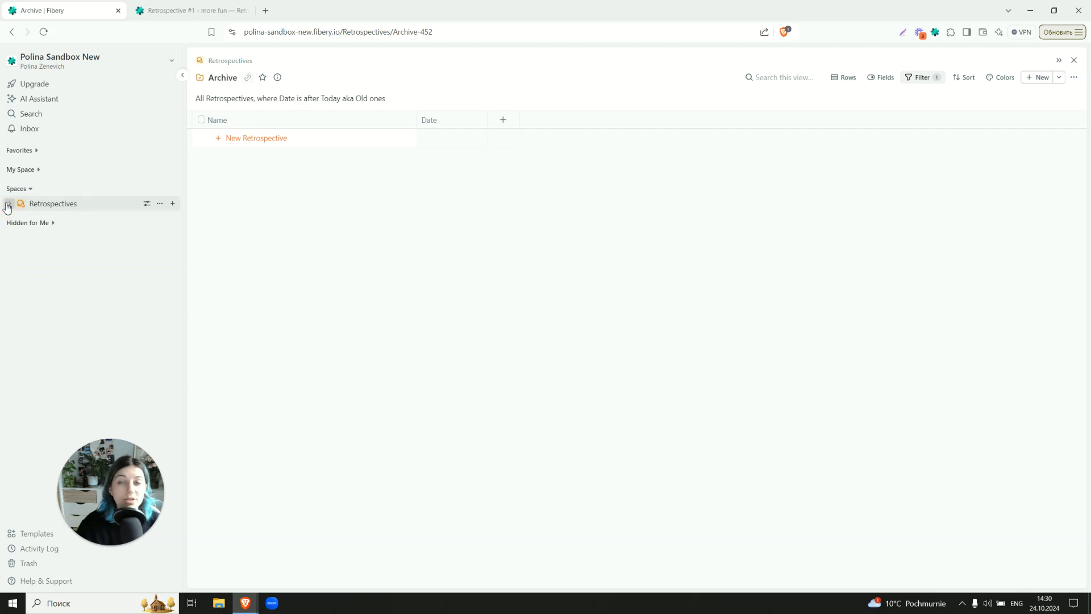
click(147, 205)
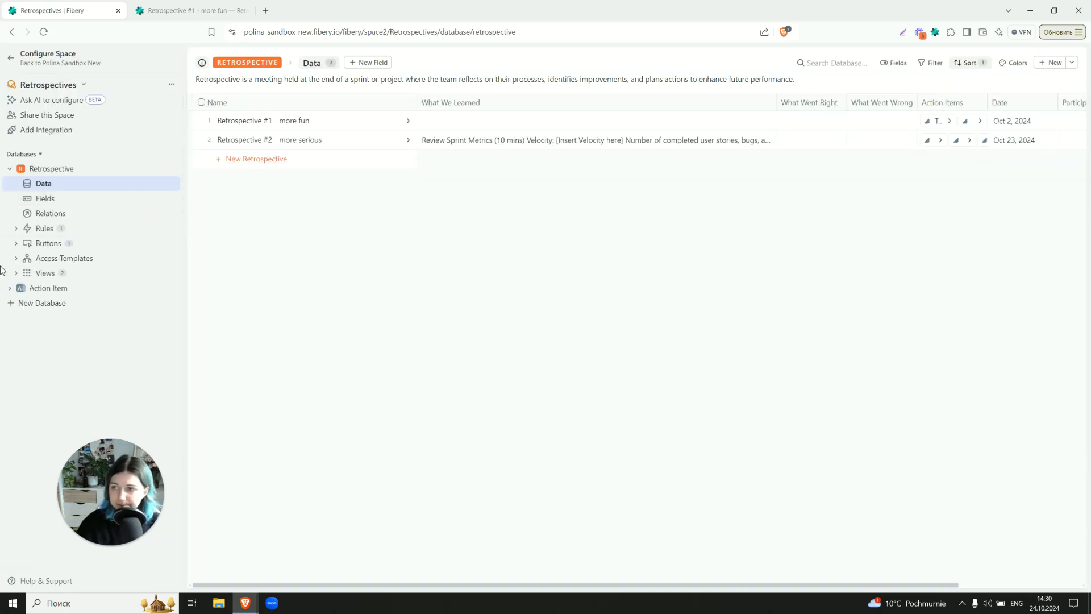
click(10, 288)
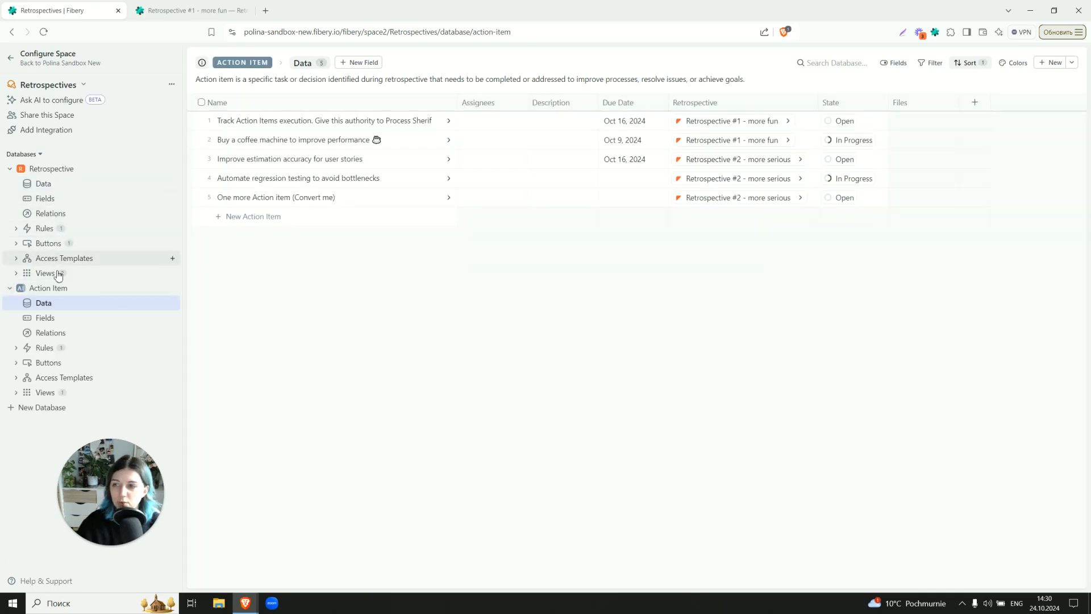
- Open the Retrospective rule "Create a Retrospective every two weeks" and examine its schedule and Create action
click(63, 228)
click(65, 245)
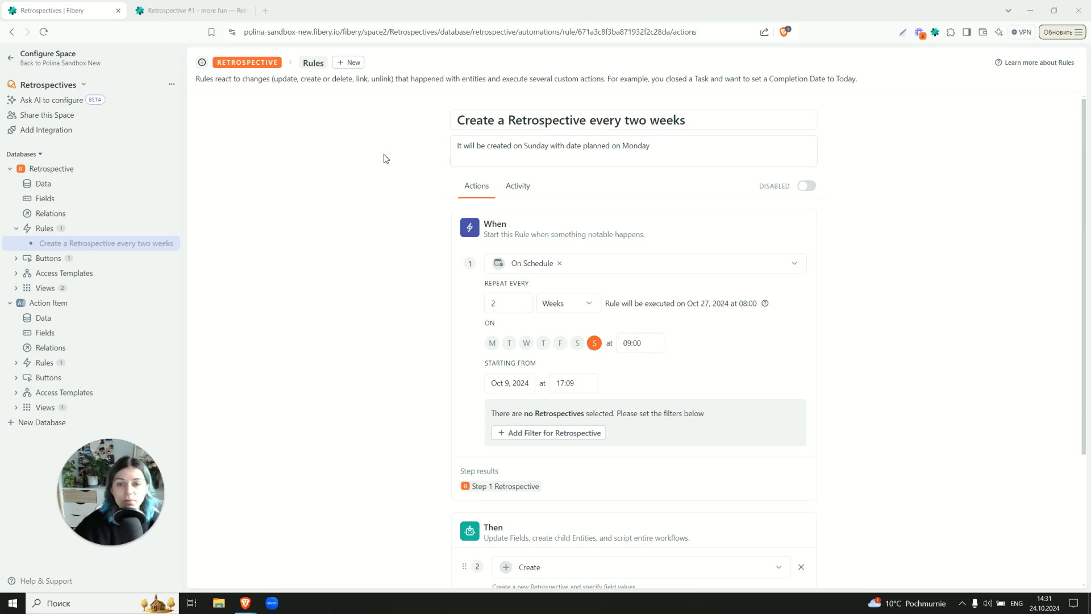
scroll(386, 159, down, 3)
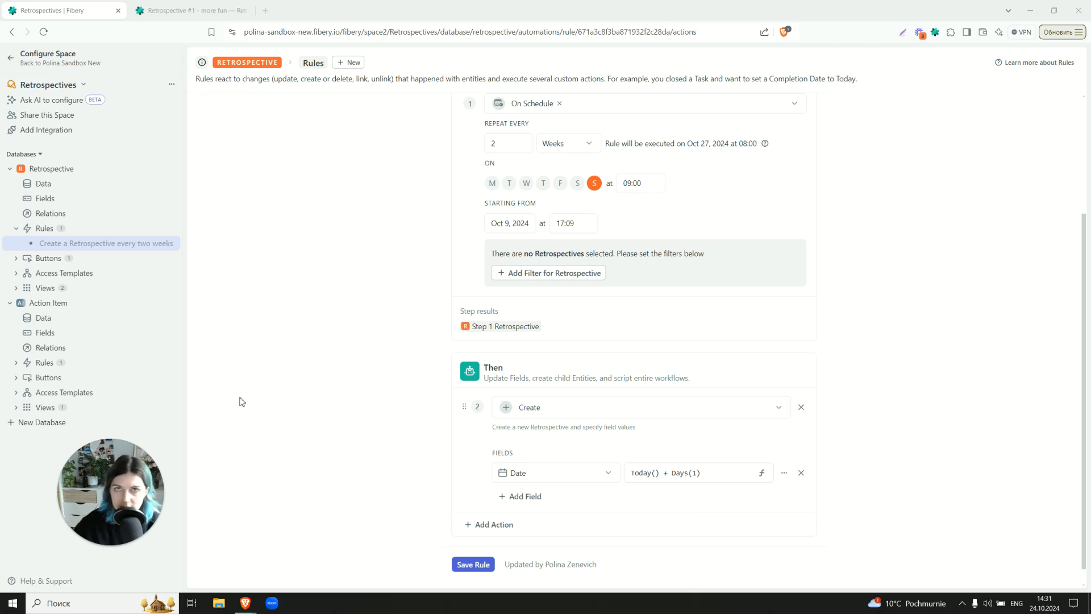
- Try adding the Participants and What We Learned fields to the rule's Create action, and remove What We Learned again
click(524, 496)
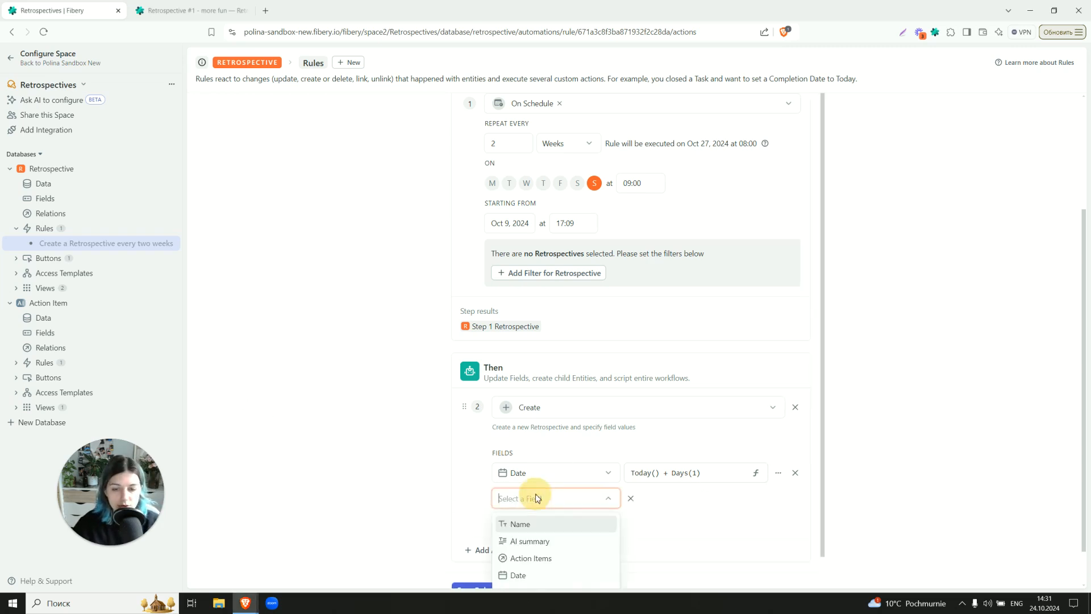
scroll(537, 512, down, 1)
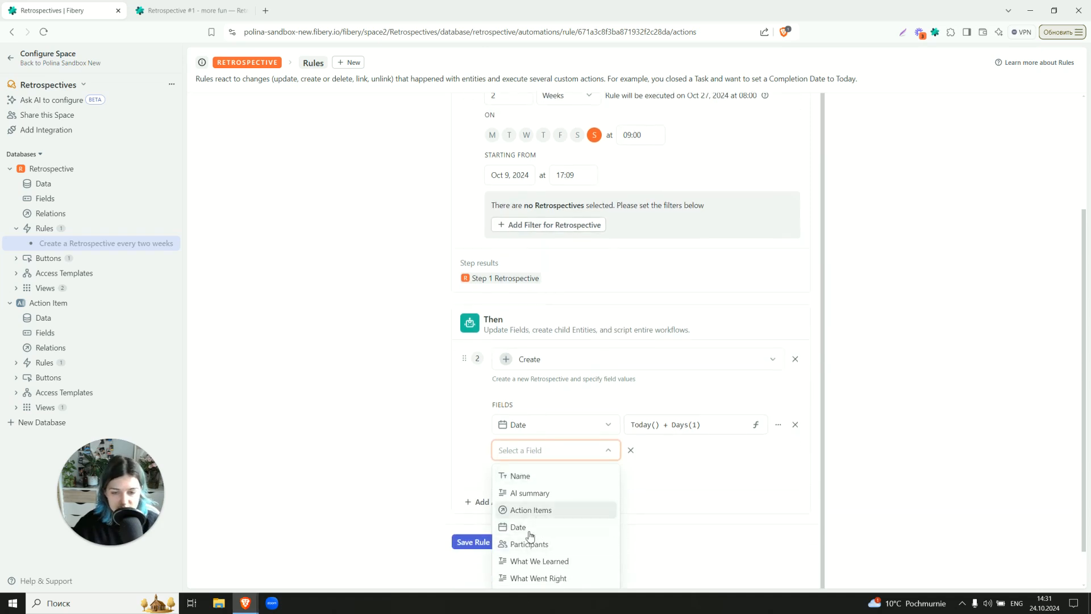
click(530, 543)
click(535, 478)
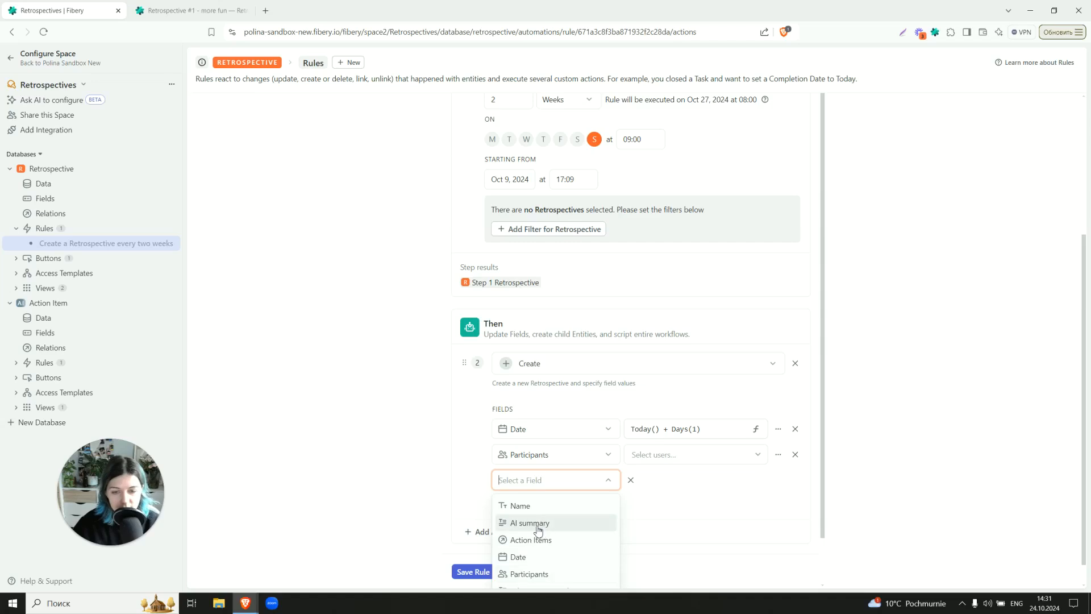
scroll(541, 524, down, 2)
click(533, 519)
click(684, 422)
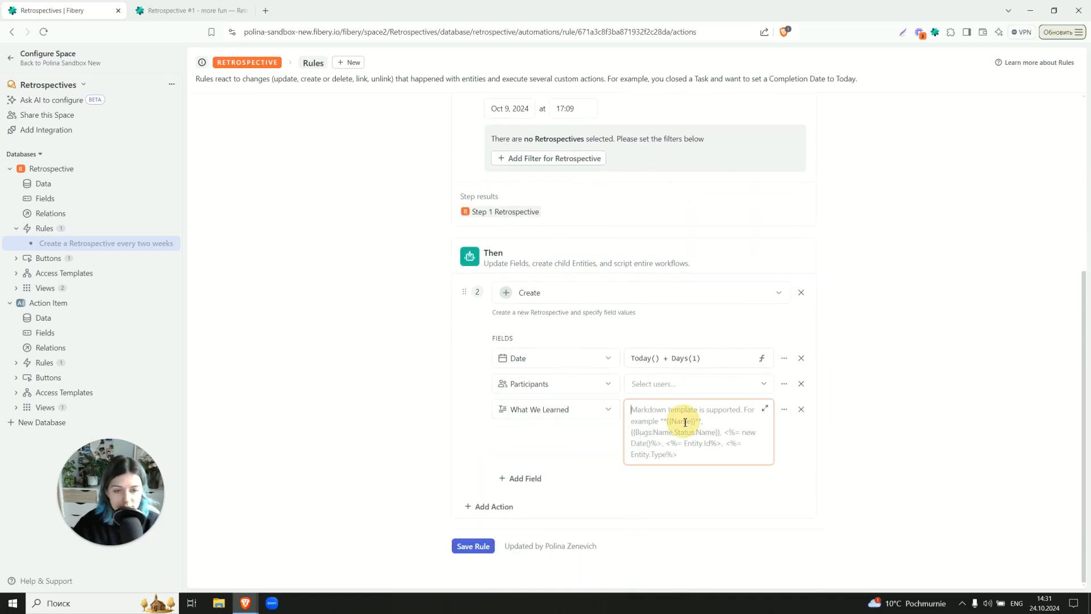
click(801, 409)
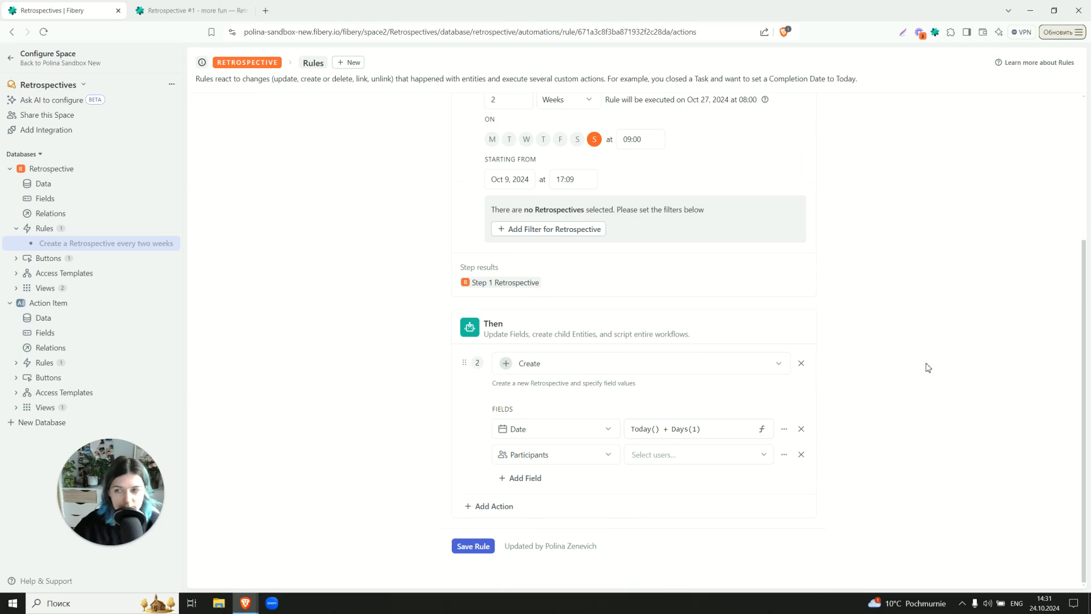
- Discard the unsaved rule changes, review the Retrospective database's "Generate AI summary" button automation and enable it
click(108, 260)
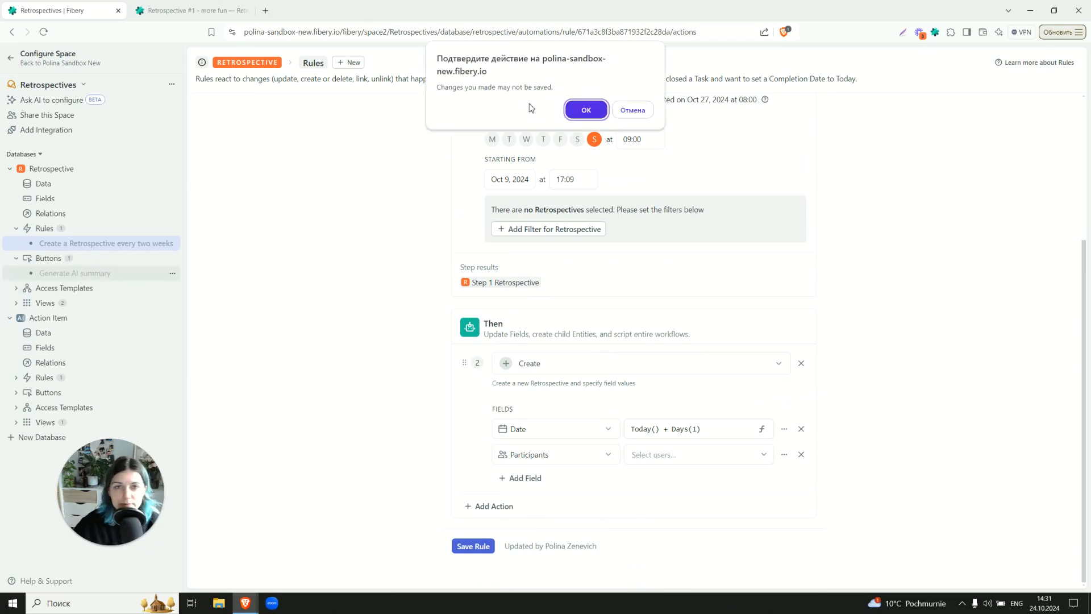
click(585, 110)
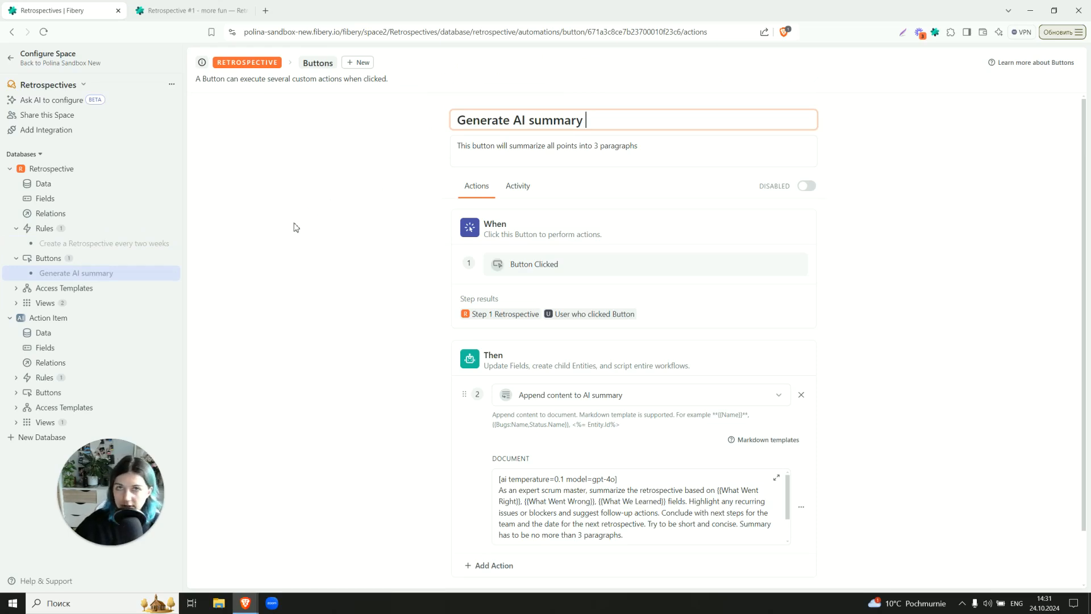
scroll(294, 227, down, 1)
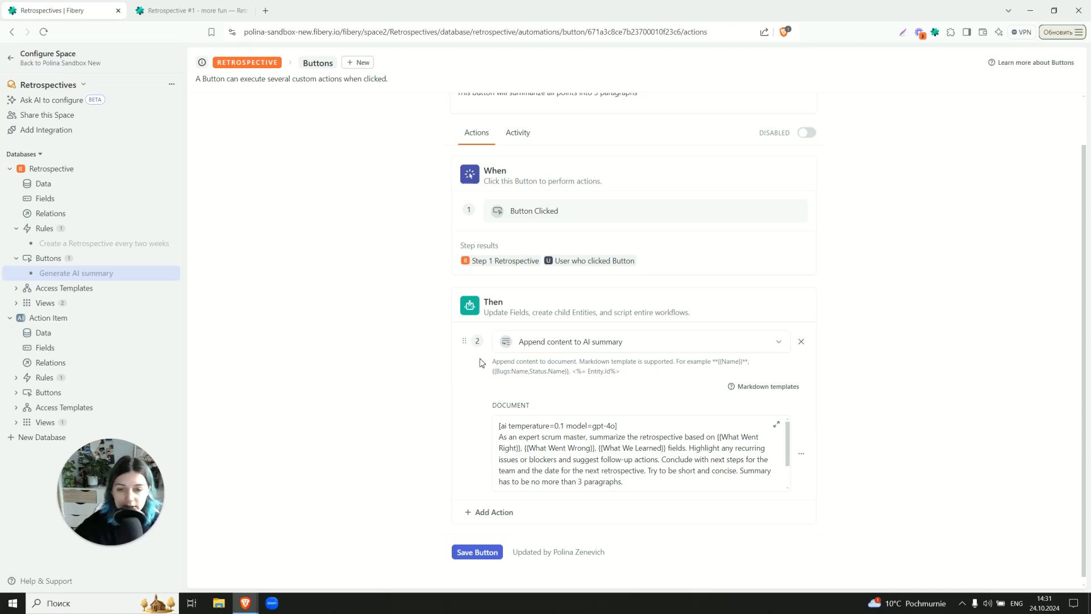
scroll(544, 434, down, 1)
scroll(545, 434, up, 2)
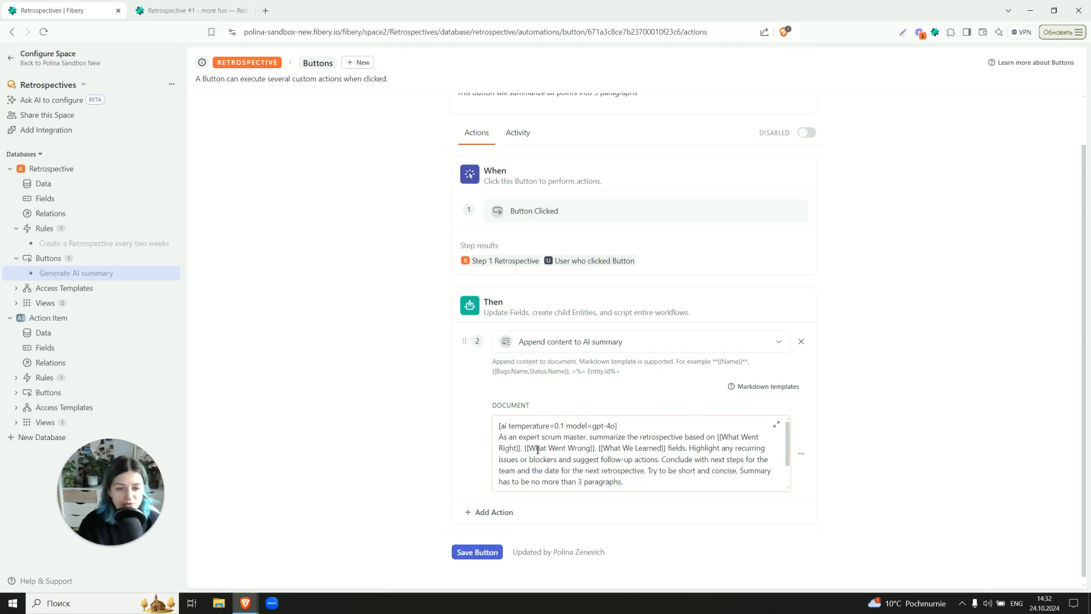
scroll(816, 204, up, 1)
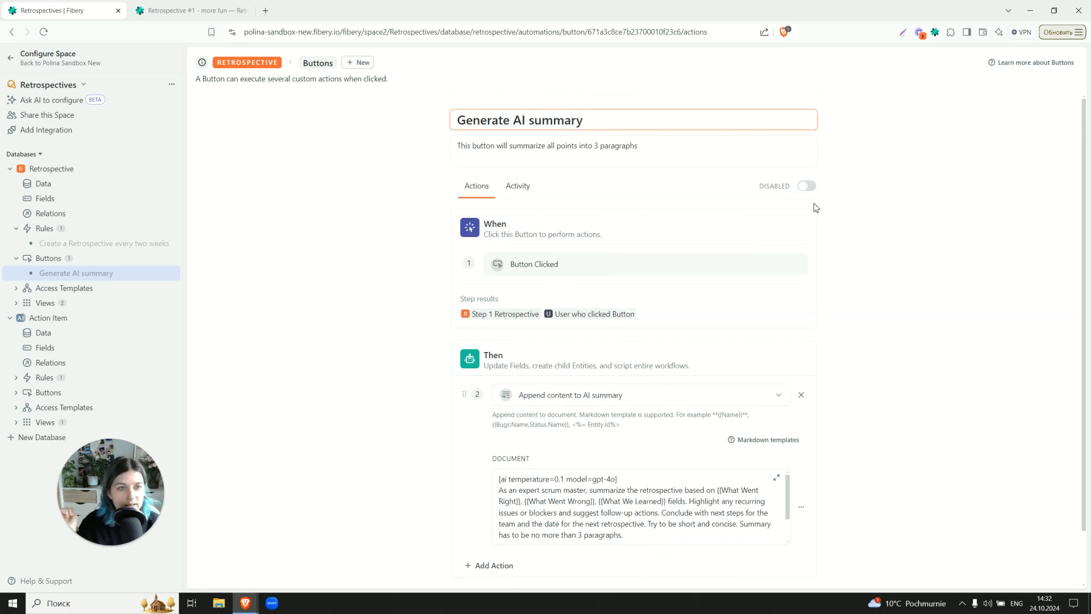
click(807, 186)
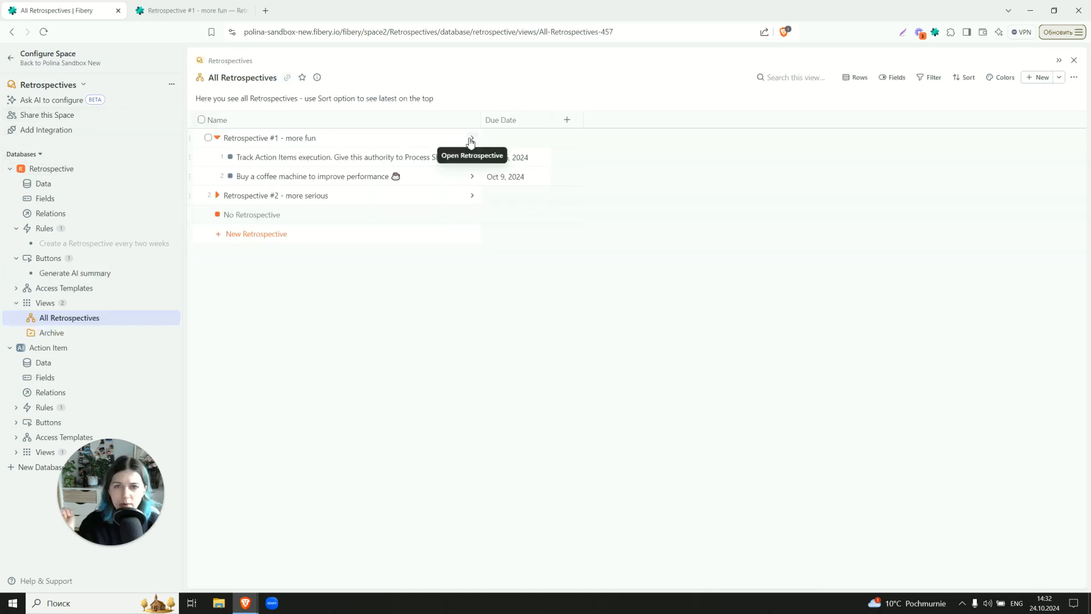
- Open Retrospective #1 - more fun from the All Retrospectives view and make its AI summary field visible
click(472, 138)
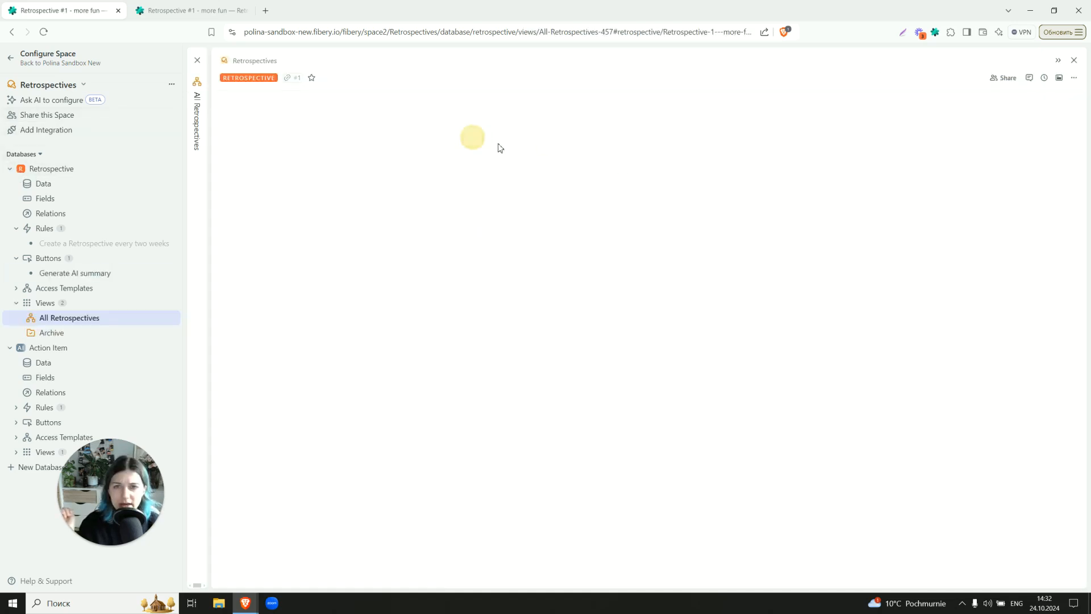
click(1059, 78)
scroll(932, 232, down, 1)
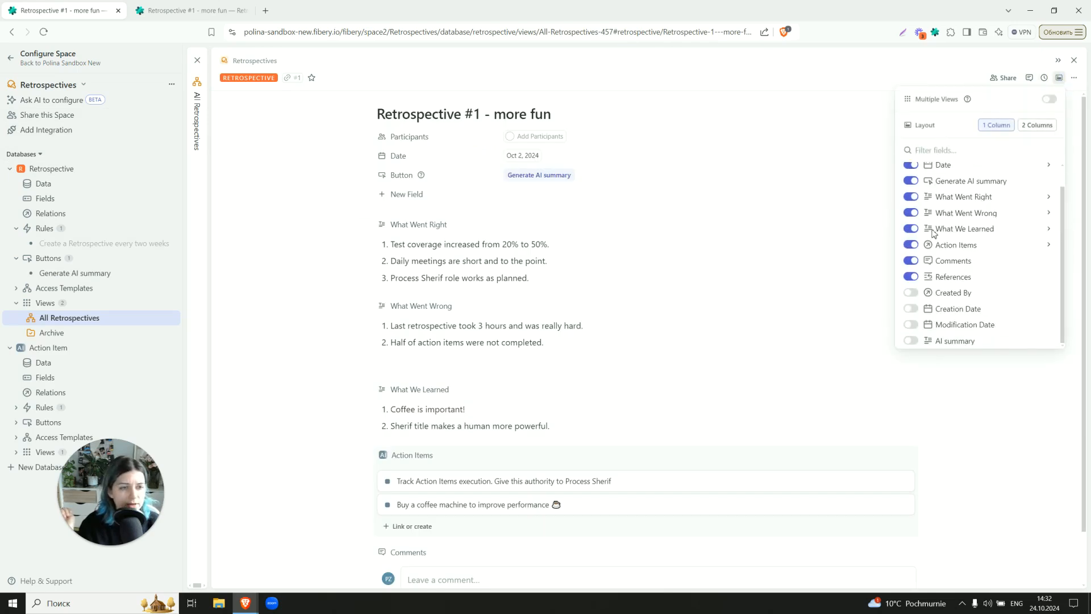
scroll(920, 267, up, 1)
scroll(921, 270, down, 1)
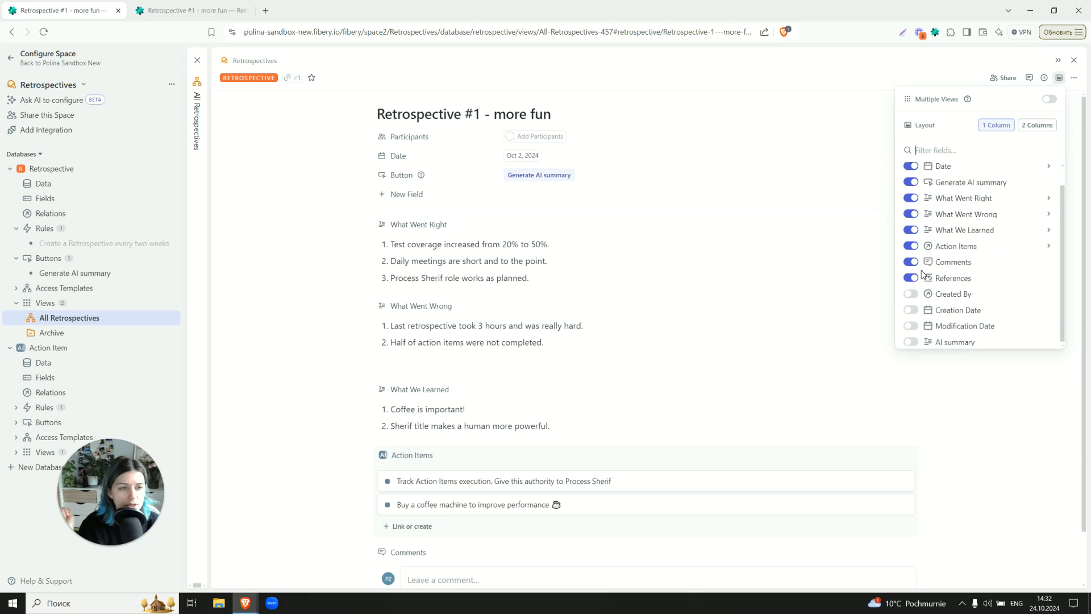
click(911, 341)
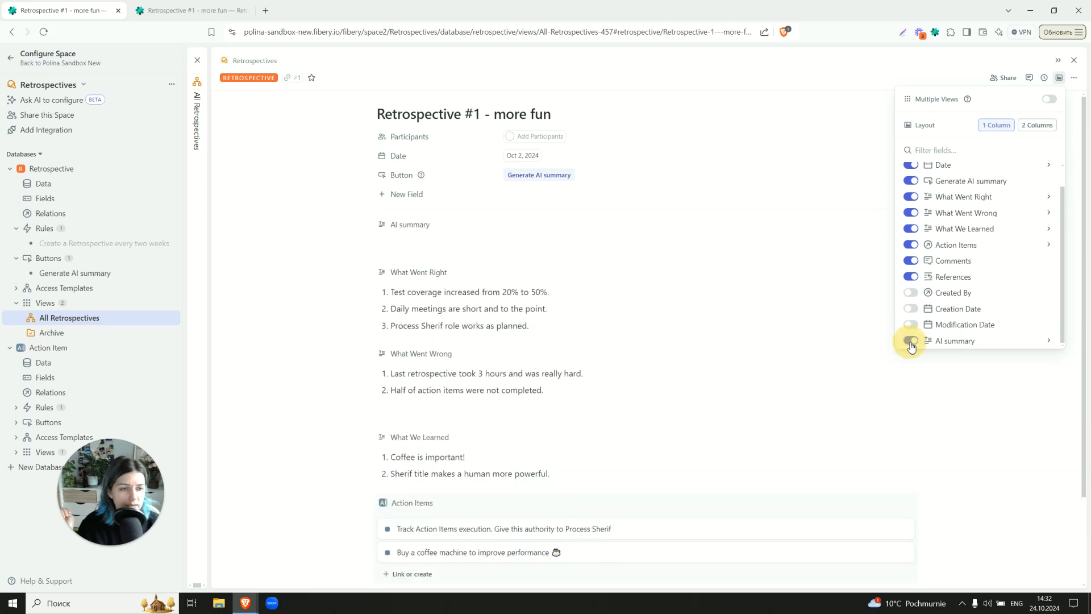
click(608, 165)
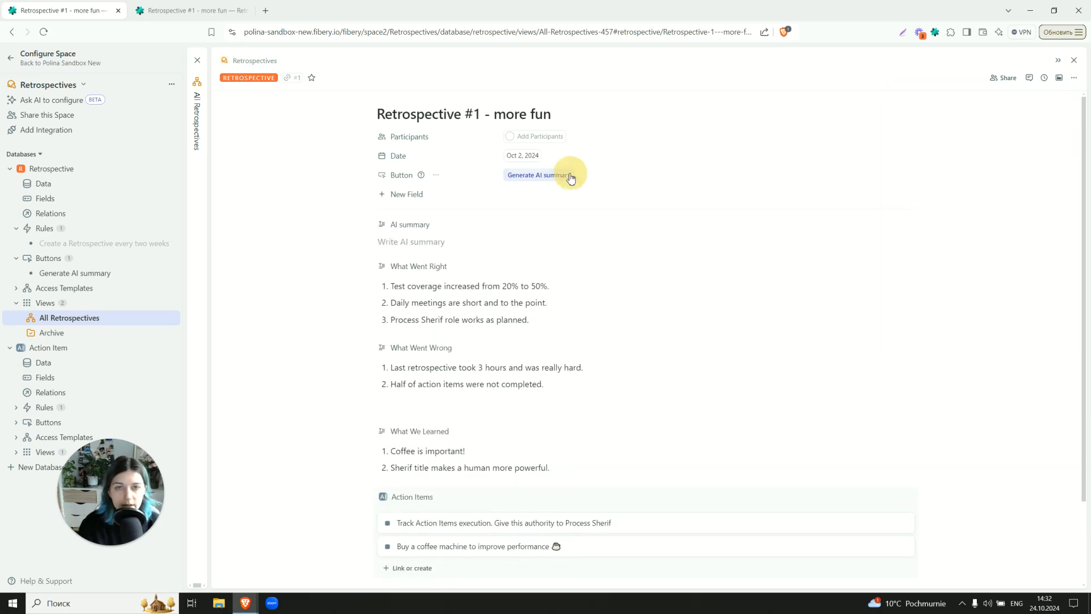
- Generate the AI summary for Retrospective #1 - more fun and review the text against the discussion fields
click(538, 177)
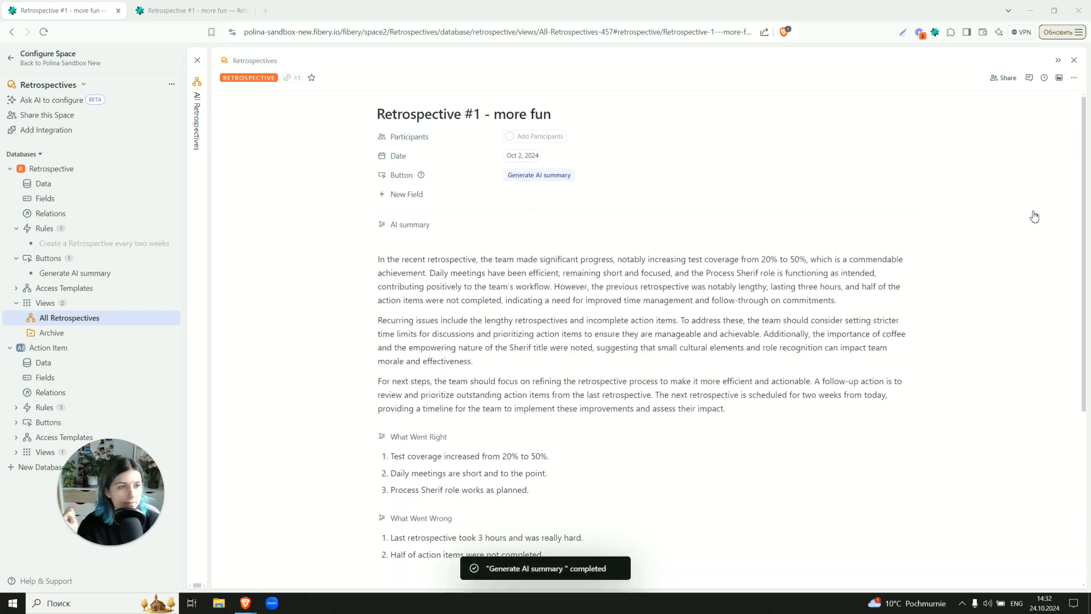
click(507, 259)
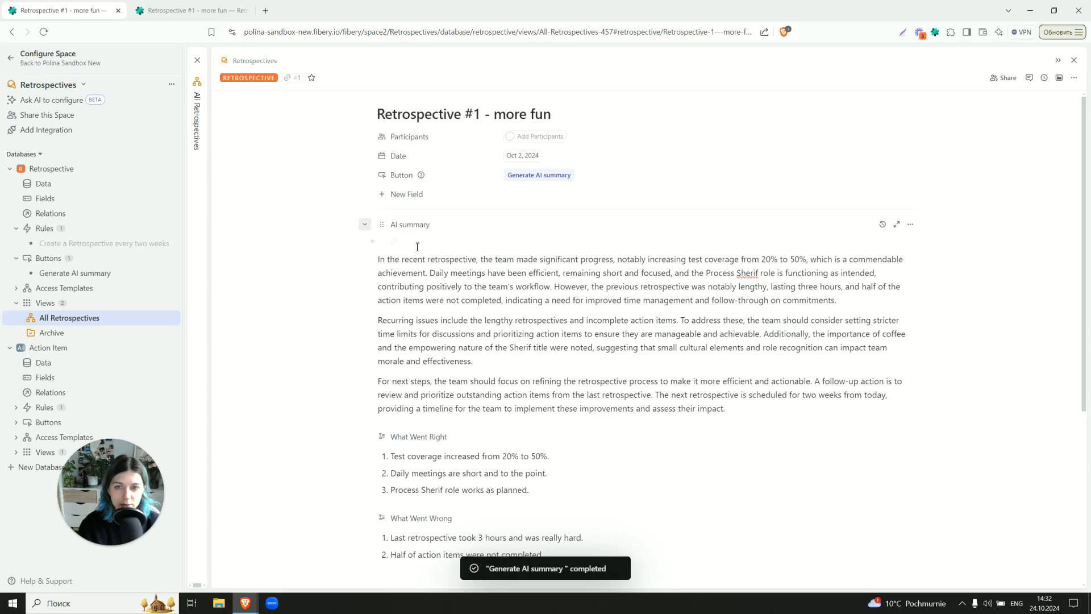
key(ctrl+a)
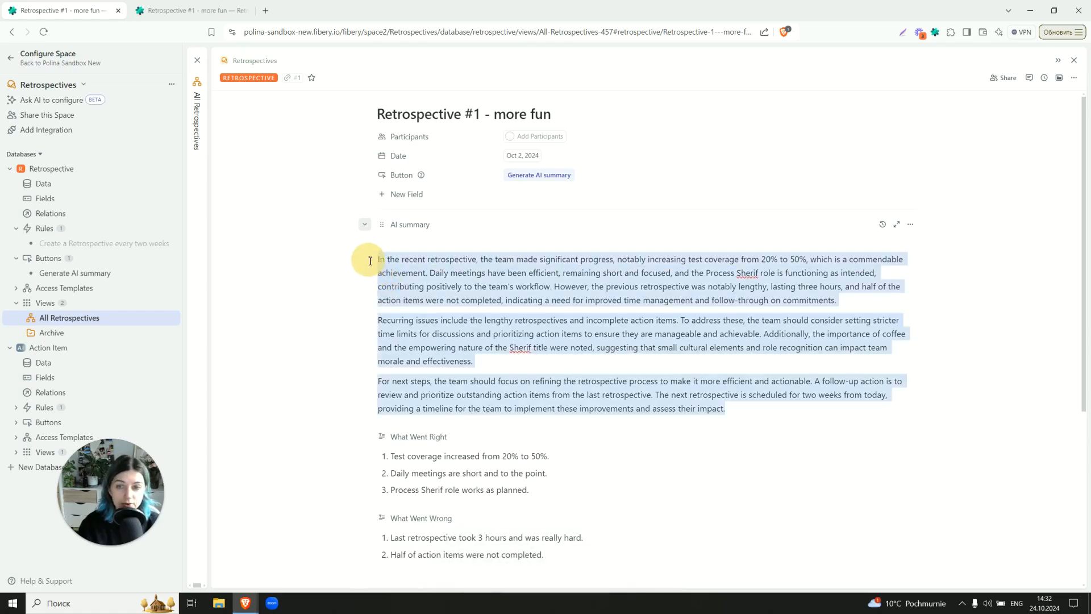
scroll(280, 264, down, 4)
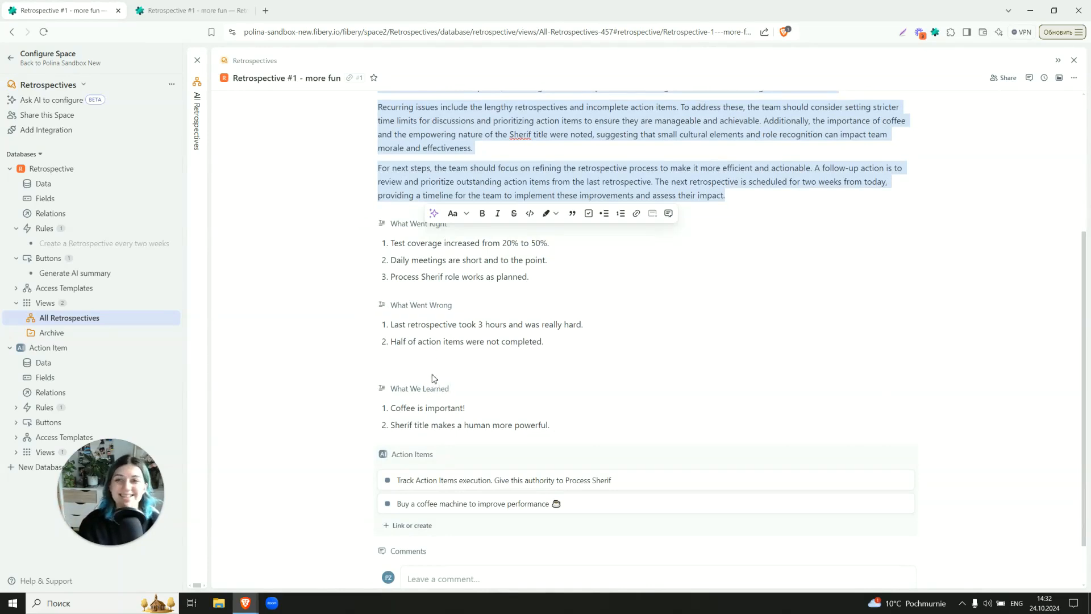
click(311, 195)
scroll(311, 194, up, 3)
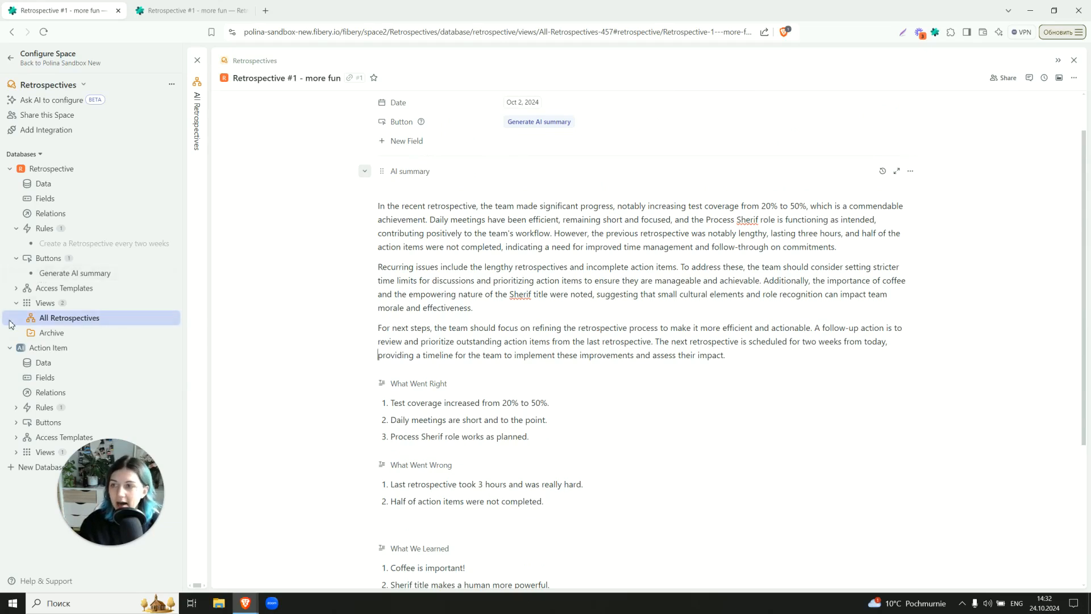
- Examine the schedule, filters and notification of the Action Item rule "Remind when Deadline is today", and return to the workspace
click(39, 409)
click(44, 424)
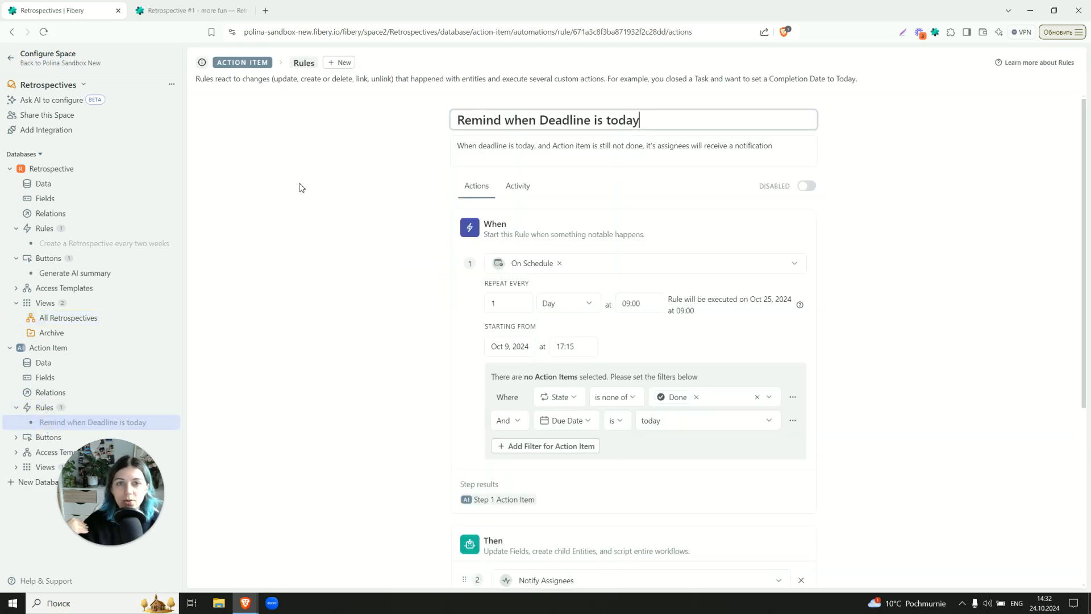
click(300, 187)
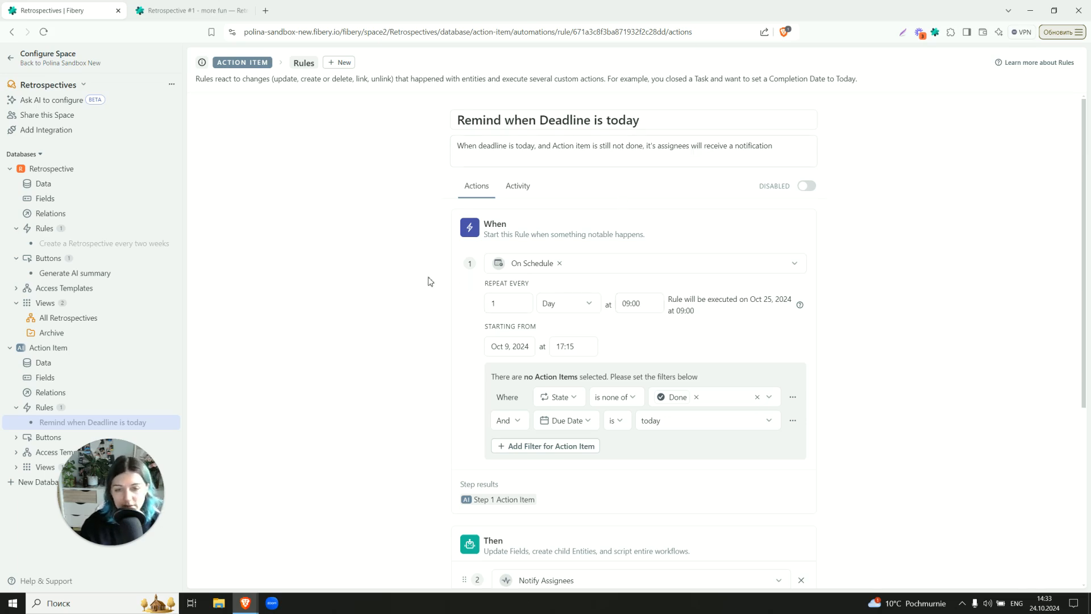
scroll(429, 281, down, 3)
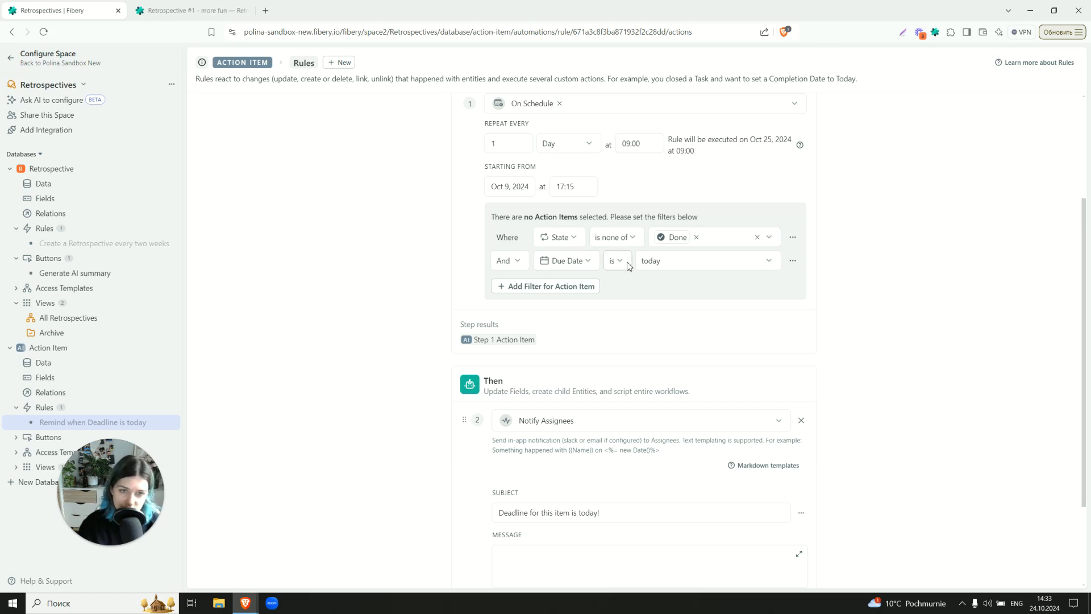
scroll(610, 300, down, 2)
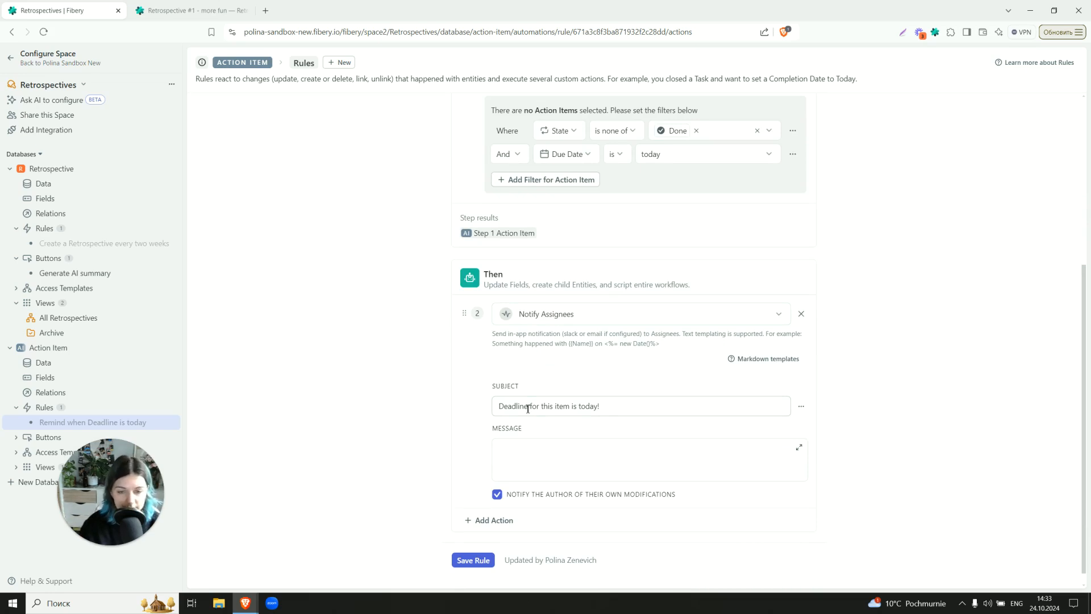
scroll(409, 272, up, 5)
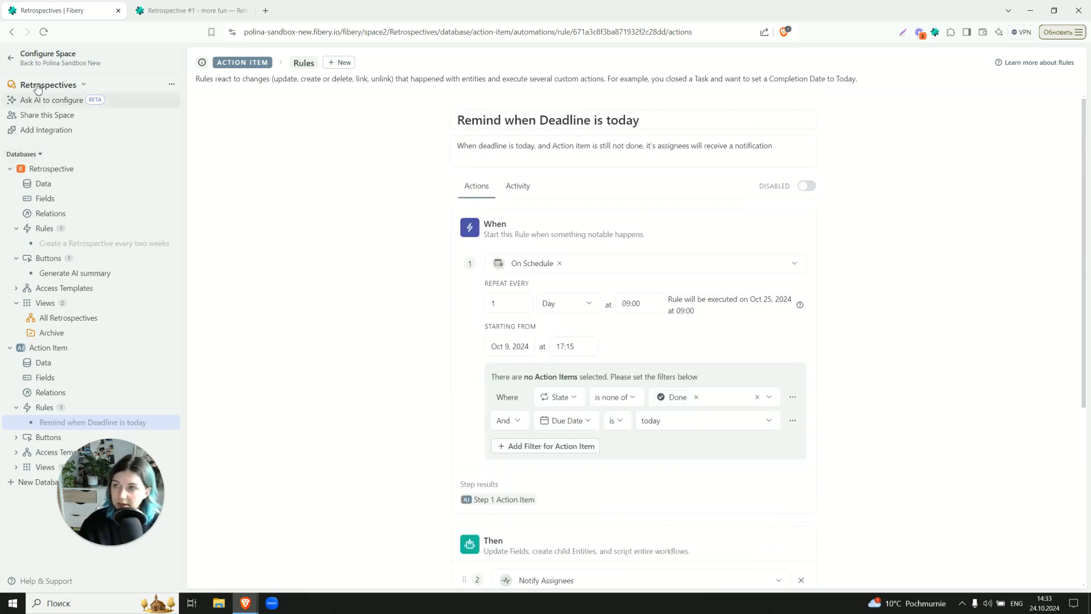
click(10, 58)
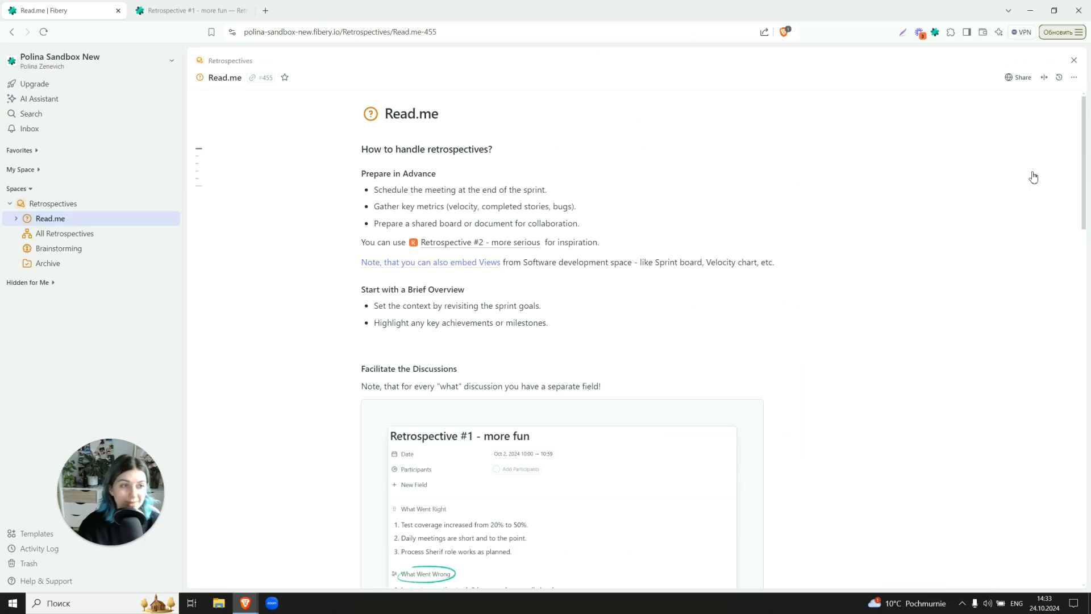